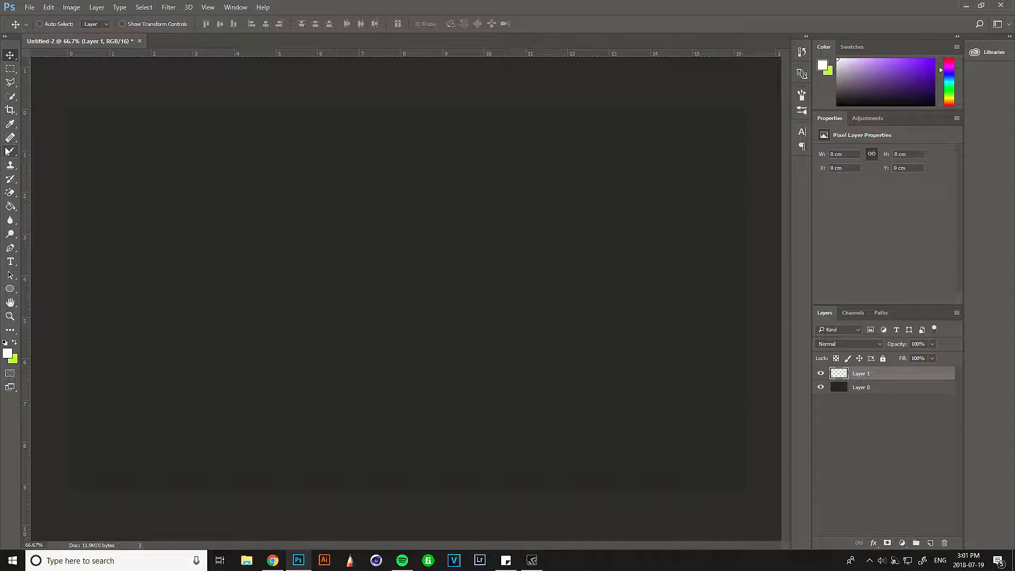
- Draw a closed wave-shaped path with the Pen tool that extends beyond both sides and the lower edge of the canvas
key(p)
key(ctrl+minus)
key(ctrl+minus)
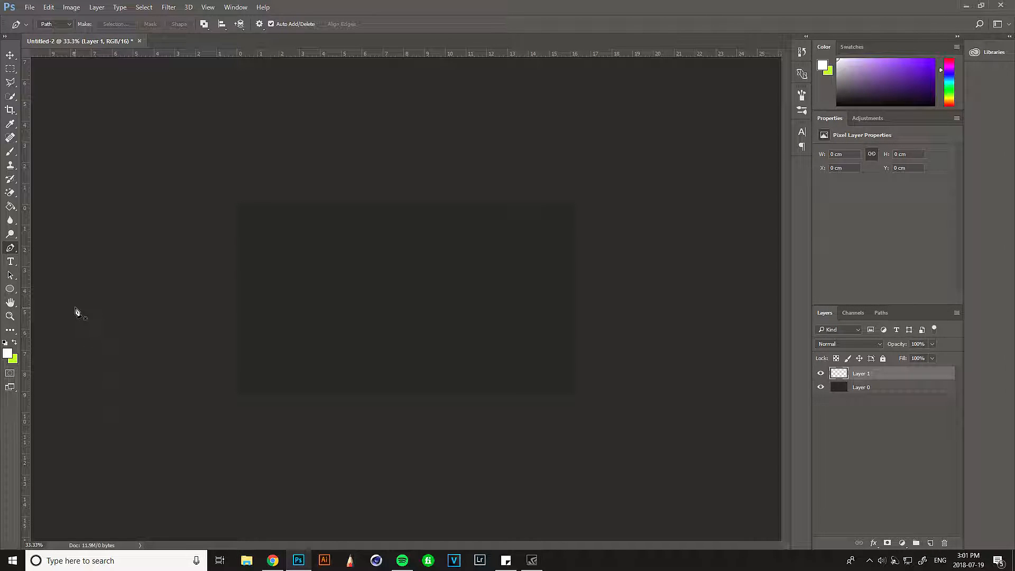
click(83, 305)
drag(436, 285, 548, 332)
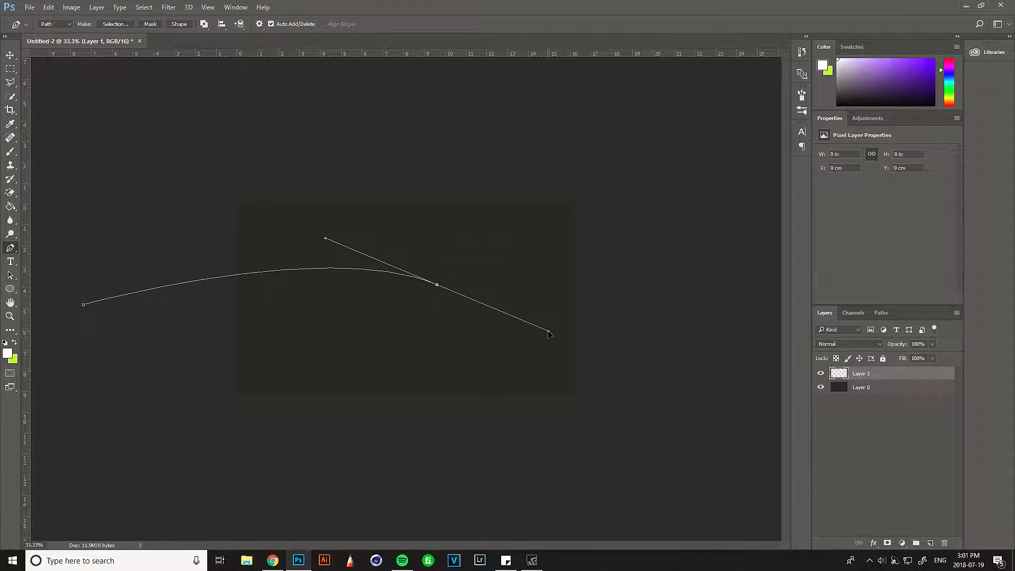
drag(704, 360, 757, 317)
drag(760, 410, 752, 471)
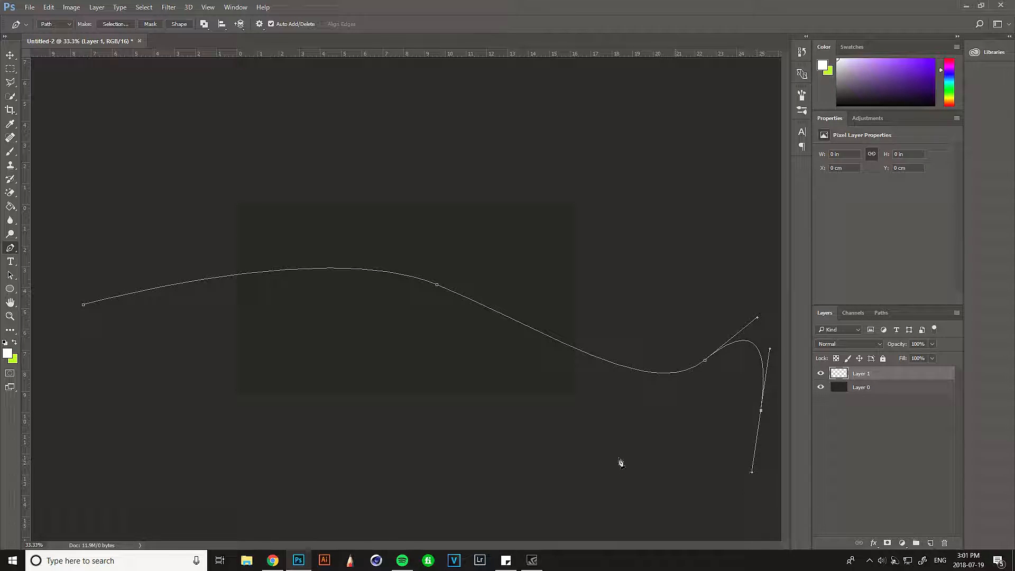
drag(218, 461, 99, 358)
click(84, 305)
- Fill the wave path on Layer 1 with solid blue at 100% opacity
right_click(352, 328)
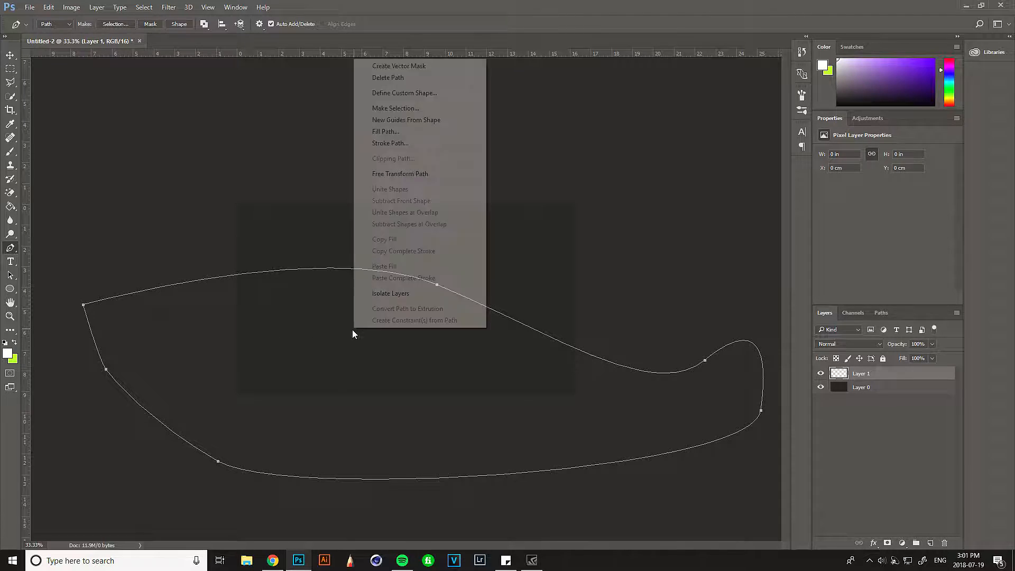
click(373, 130)
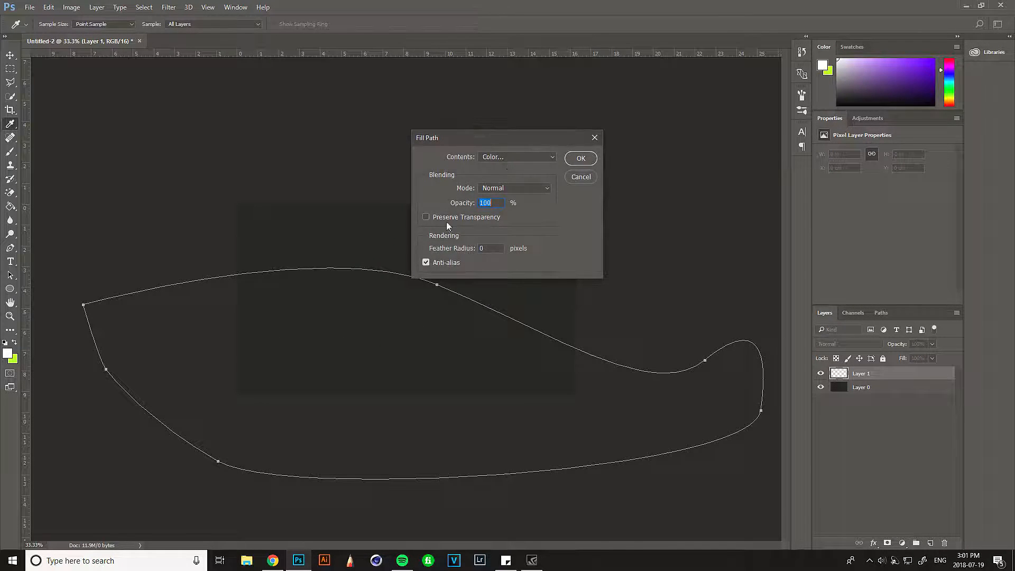
click(596, 158)
key(v)
drag(241, 314, 313, 326)
key(ctrl+plus)
key(ctrl+minus)
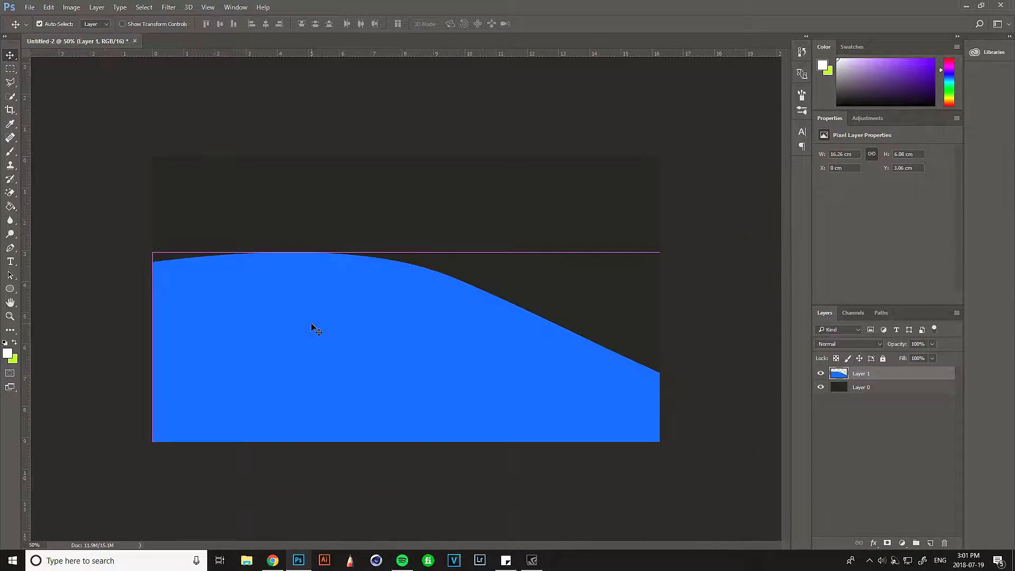
- Add a linear gradient overlay to Layer 1 with Reverse turned off and Align with Layer kept on
right_click(861, 375)
click(877, 64)
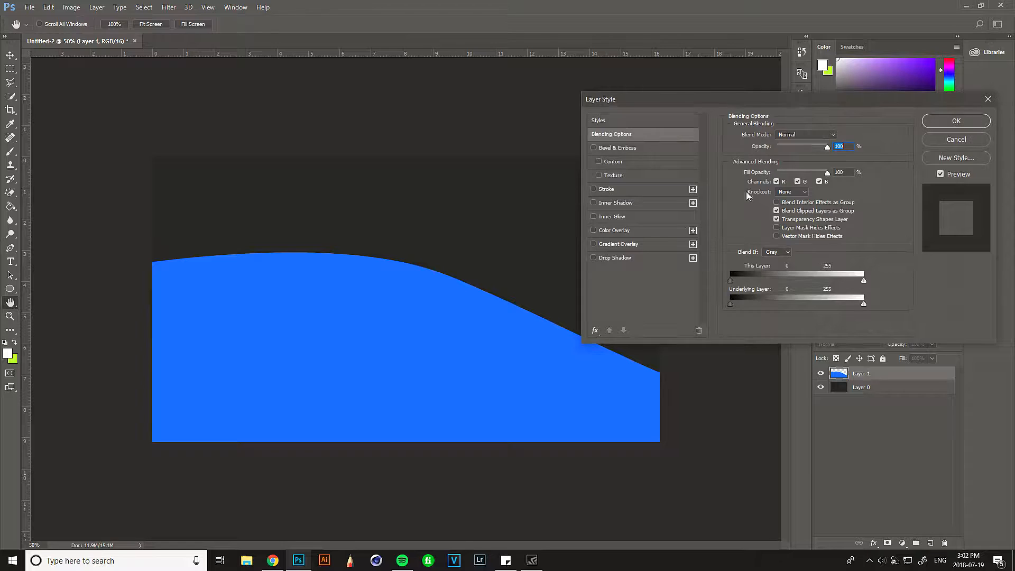
click(593, 245)
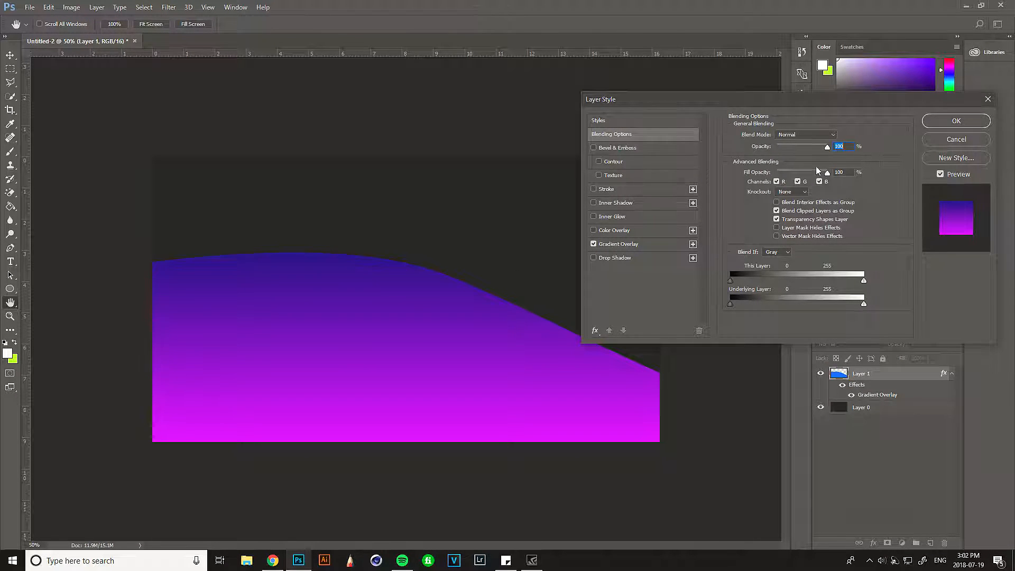
click(633, 247)
click(840, 160)
click(841, 161)
click(843, 164)
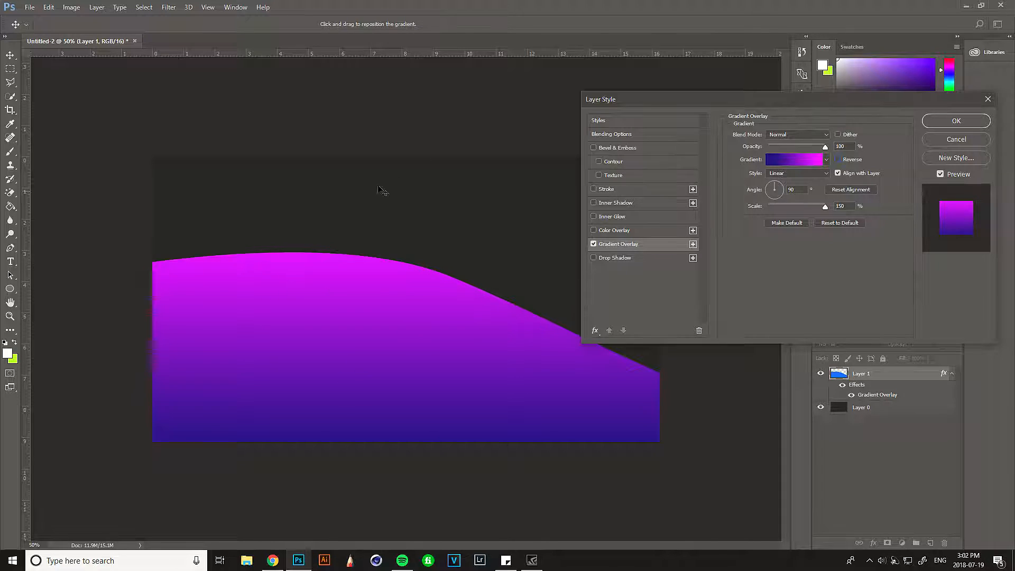
click(837, 173)
click(837, 173)
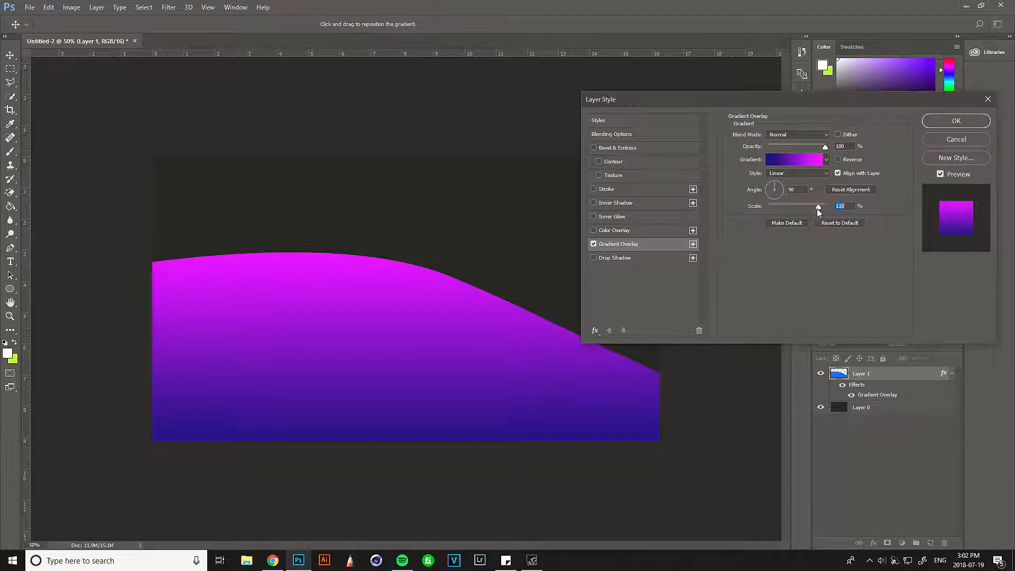
- Recolor the overlay's gradient with a hot pink start stop and a bright magenta end stop
click(814, 159)
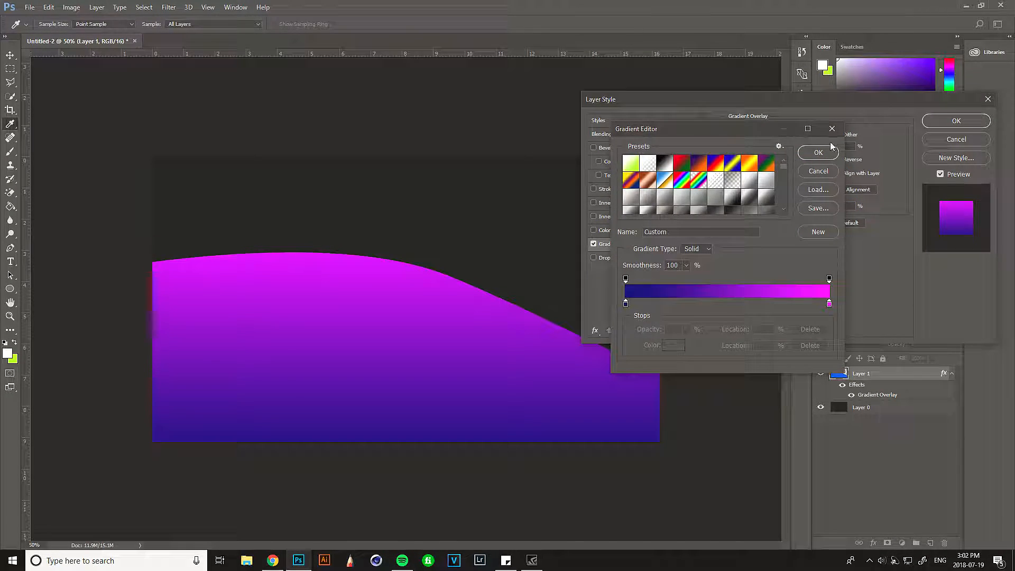
double_click(625, 305)
click(848, 186)
mouse_move(848, 186)
mouse_down()
mouse_move(846, 156)
mouse_move(823, 186)
mouse_up()
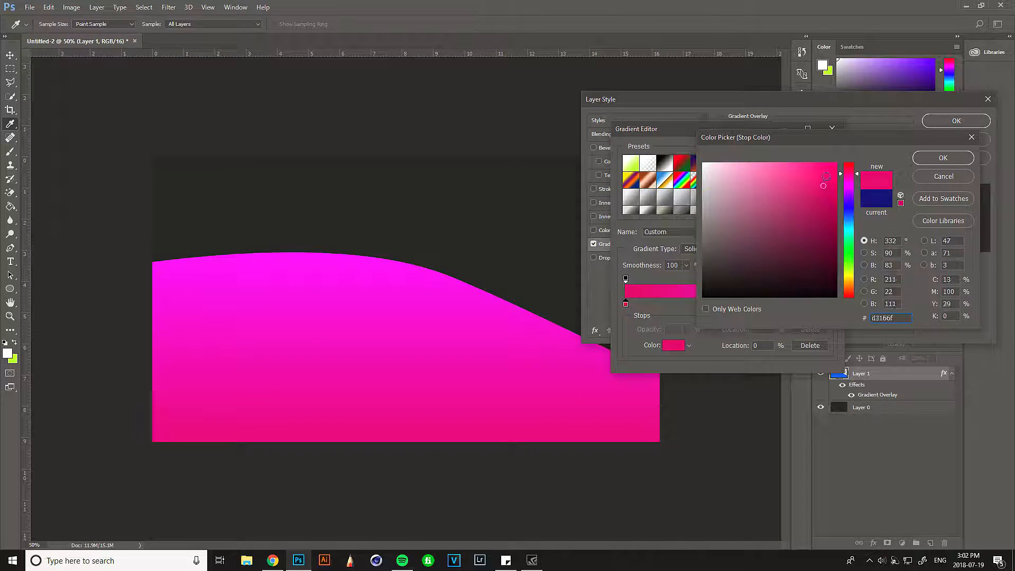
click(940, 156)
double_click(828, 305)
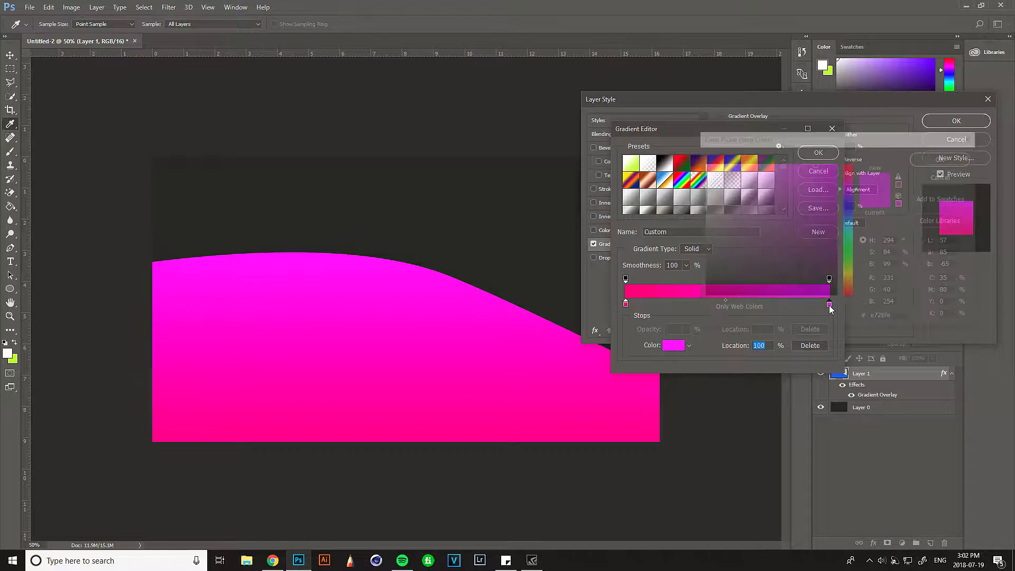
mouse_move(834, 188)
mouse_down()
mouse_move(810, 192)
mouse_move(807, 153)
mouse_up()
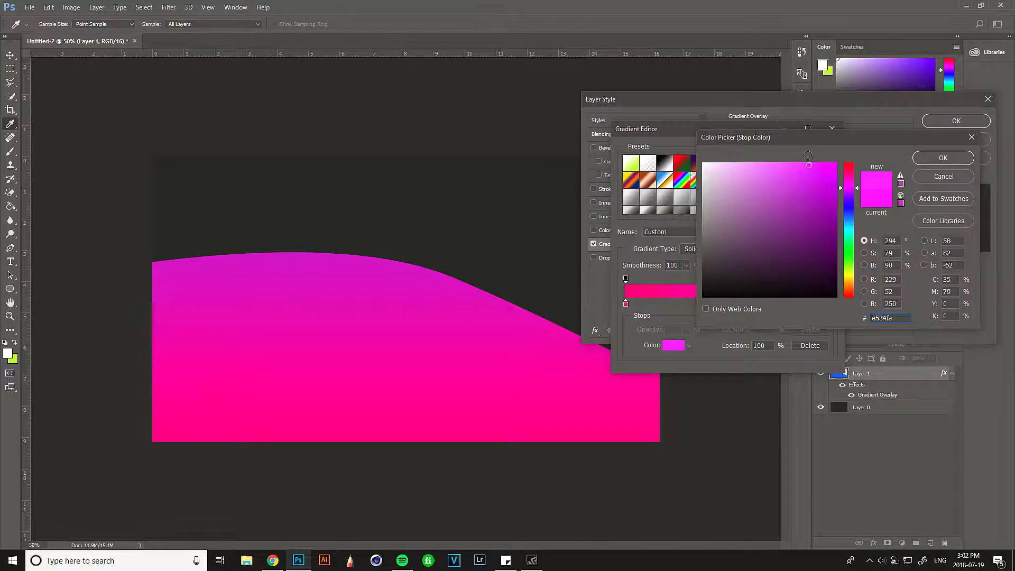
click(943, 157)
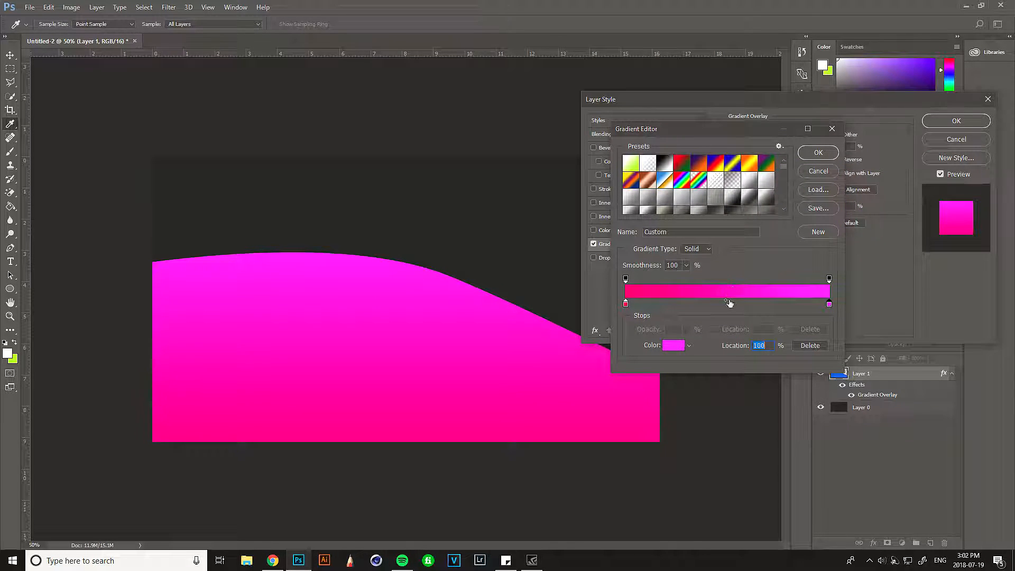
- Try the gradient's color midpoint at 74%, return it near the centre and apply the overlay
drag(727, 300, 776, 303)
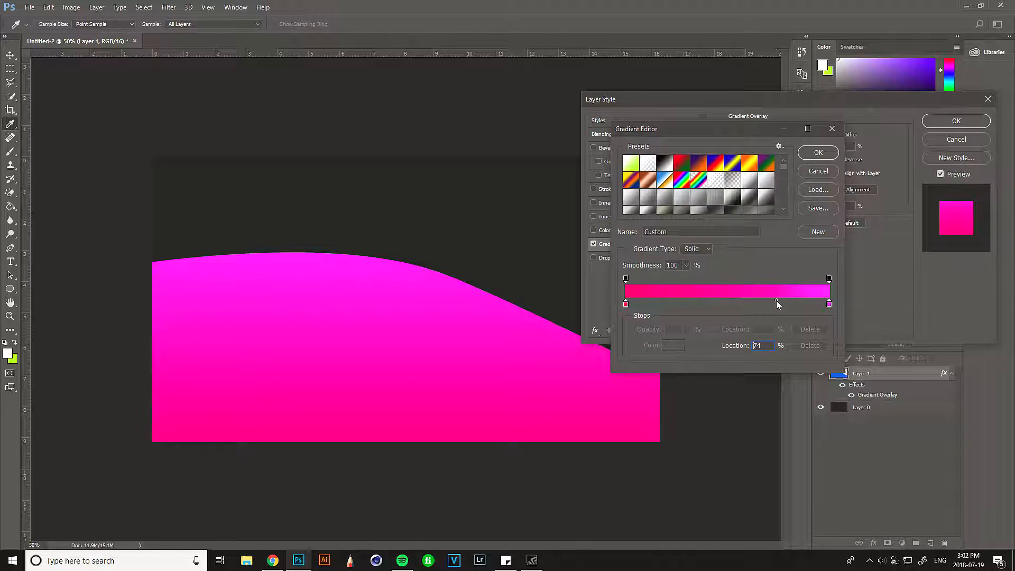
click(724, 303)
click(818, 152)
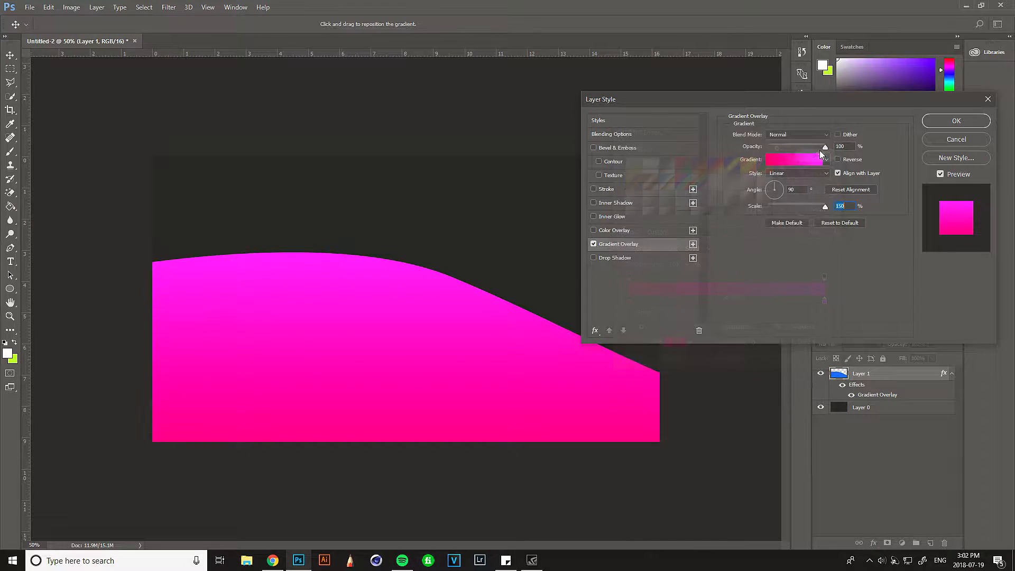
click(958, 121)
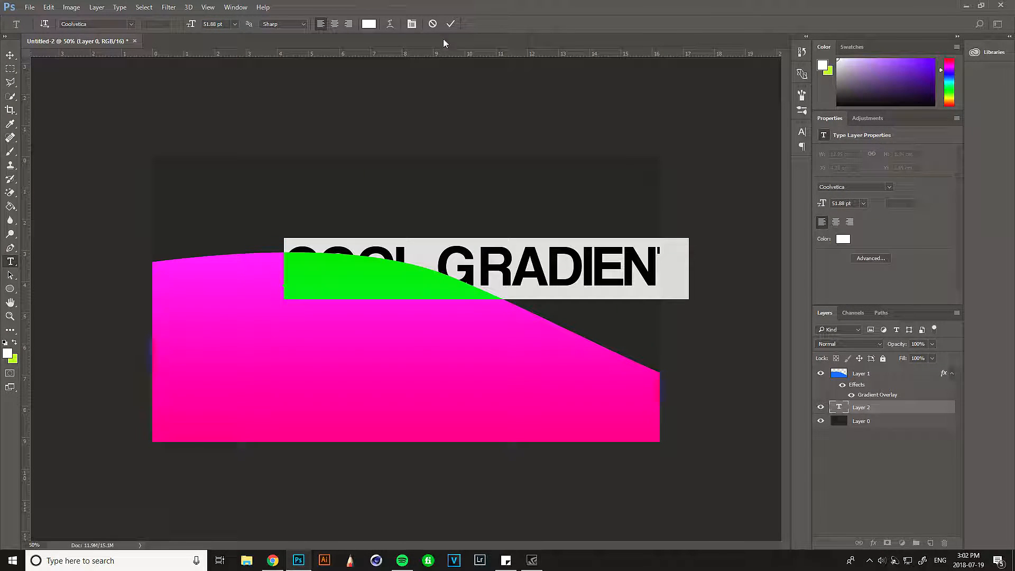
- Place the white text "COOL GRADIENT" in front of the wave shape and shift it toward the canvas's left side
click(450, 24)
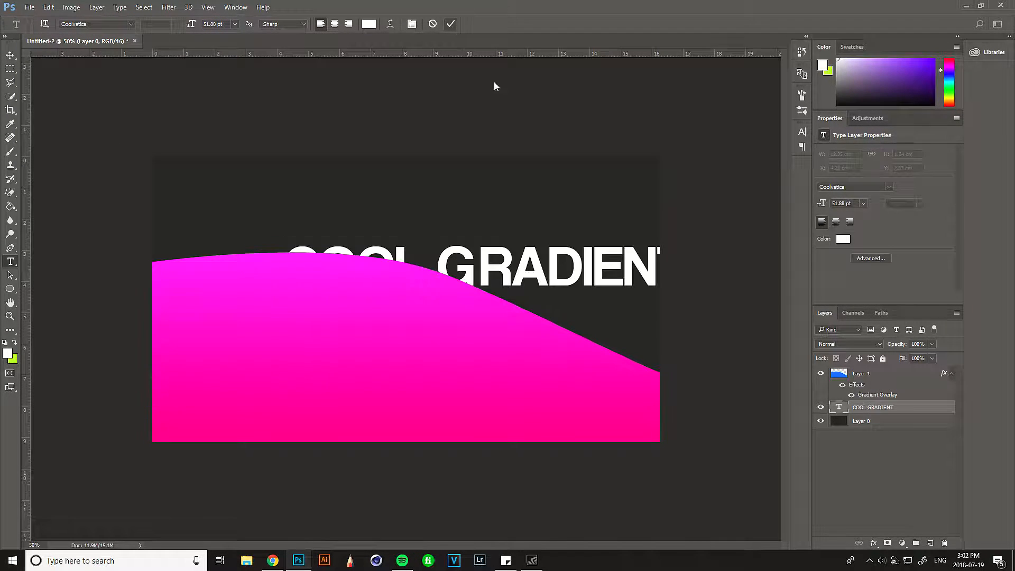
key(ctrl+bracketright)
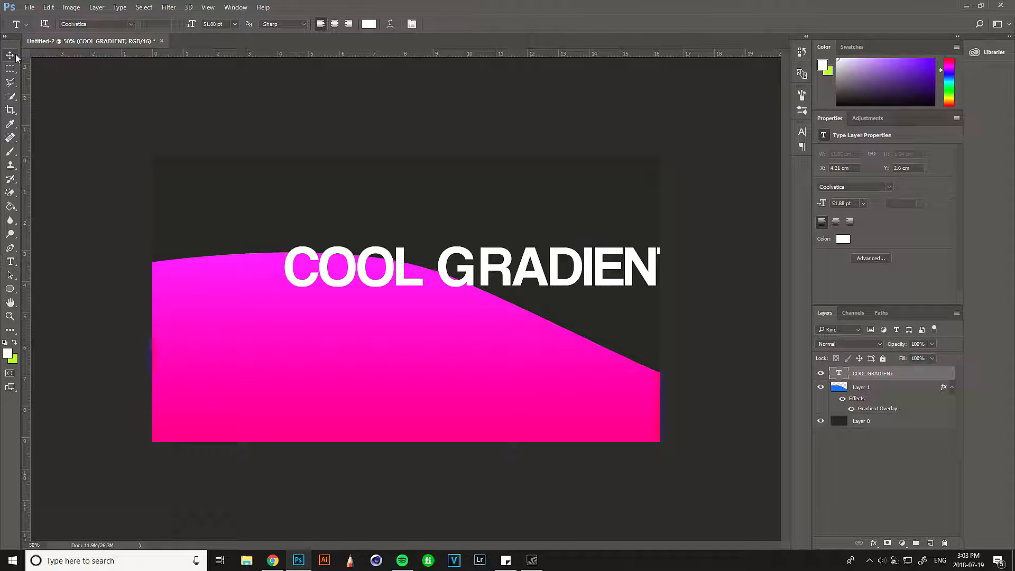
click(11, 55)
drag(458, 277, 380, 283)
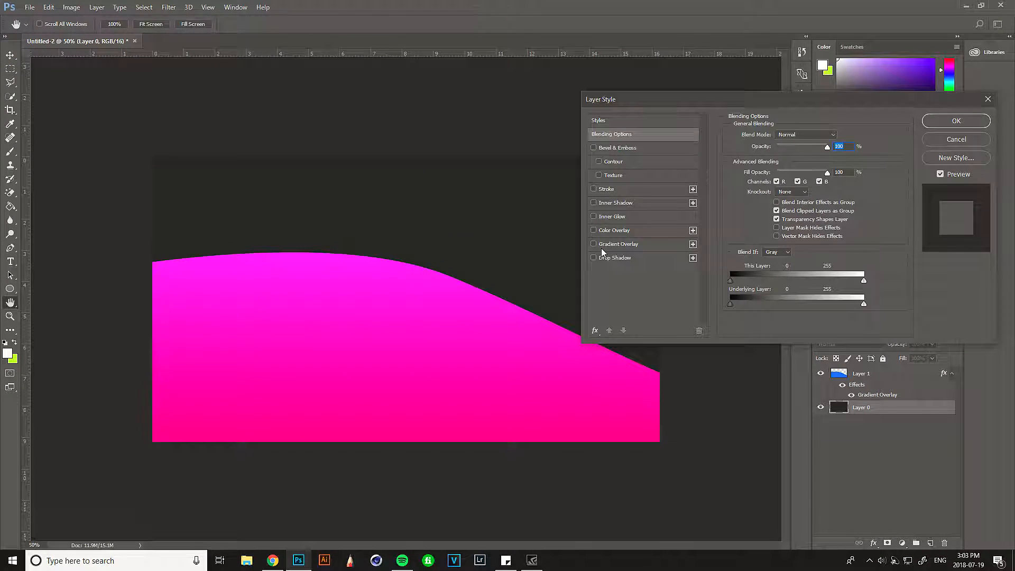
- Add a reversed gradient overlay to Layer 0 and change its hot pink stop to a slightly darker pink
click(601, 247)
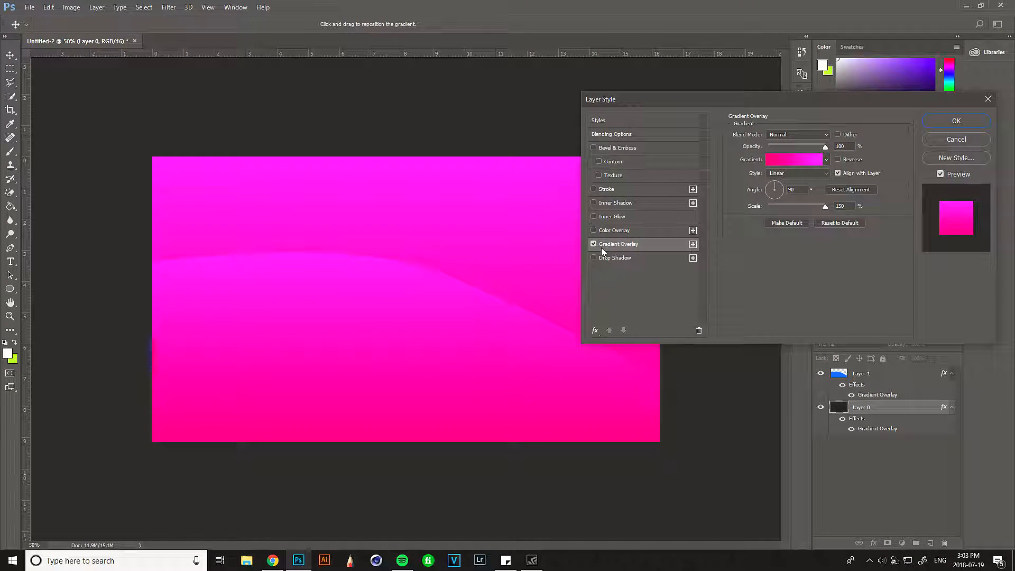
click(837, 160)
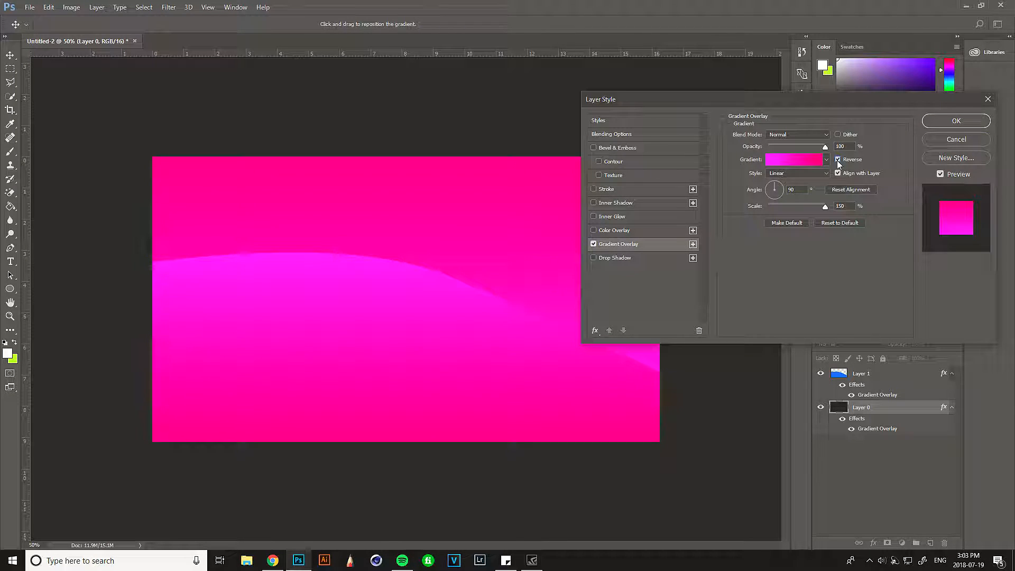
click(814, 159)
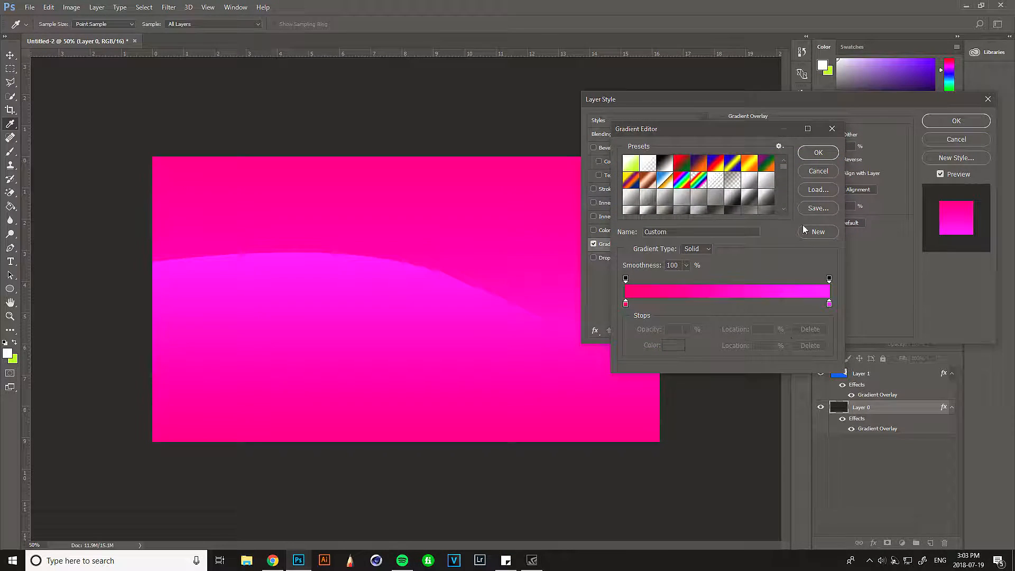
double_click(626, 305)
mouse_move(825, 176)
mouse_down()
mouse_move(821, 204)
mouse_move(820, 187)
mouse_up()
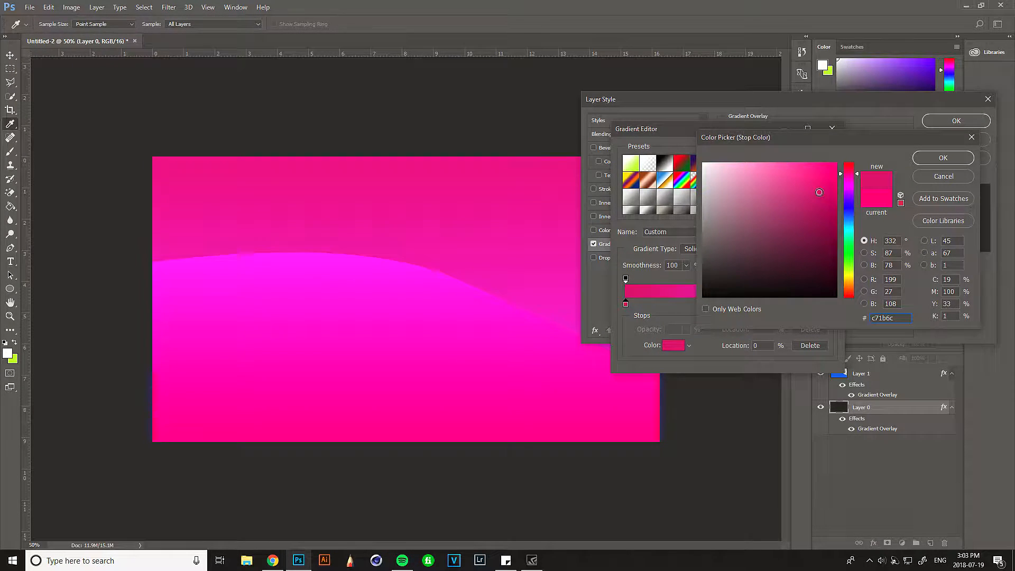
click(943, 158)
key(Return)
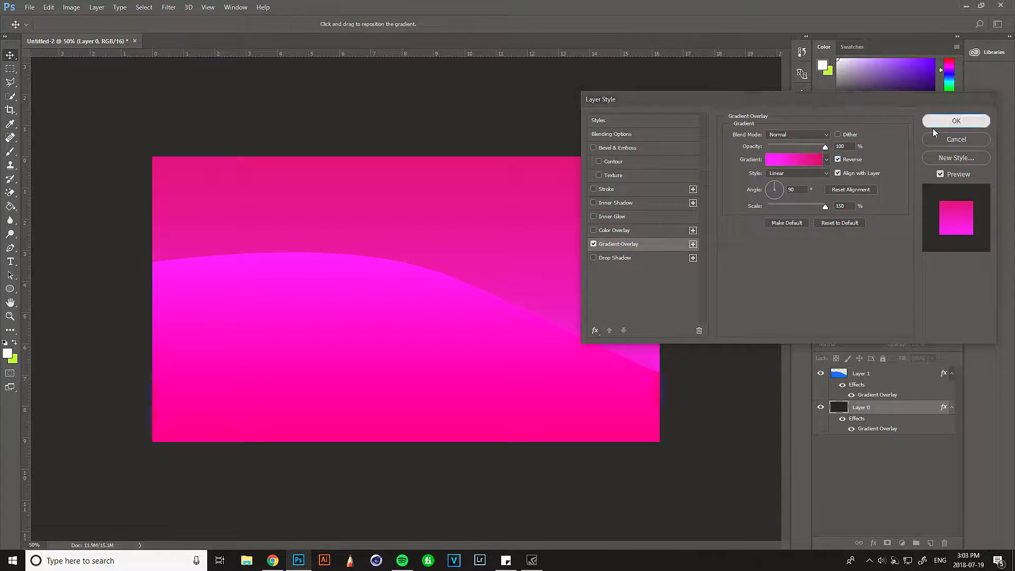
click(956, 121)
- Flip Layer 1's wave shape over to the canvas's upper edge and enlarge it to about 125%
drag(534, 365, 460, 372)
key(ctrl+z)
click(892, 376)
key(ctrl+t)
drag(723, 419, 402, 107)
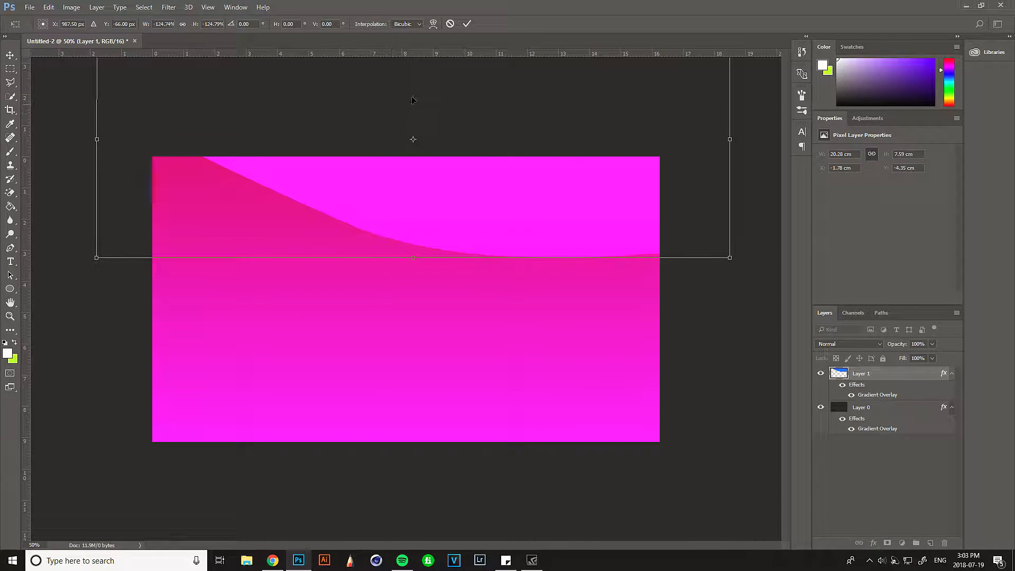
click(467, 24)
- Reposition Layer 1's shape and rotate it to 90° so it stands over the right part of the canvas
drag(433, 172, 237, 463)
key(ctrl+t)
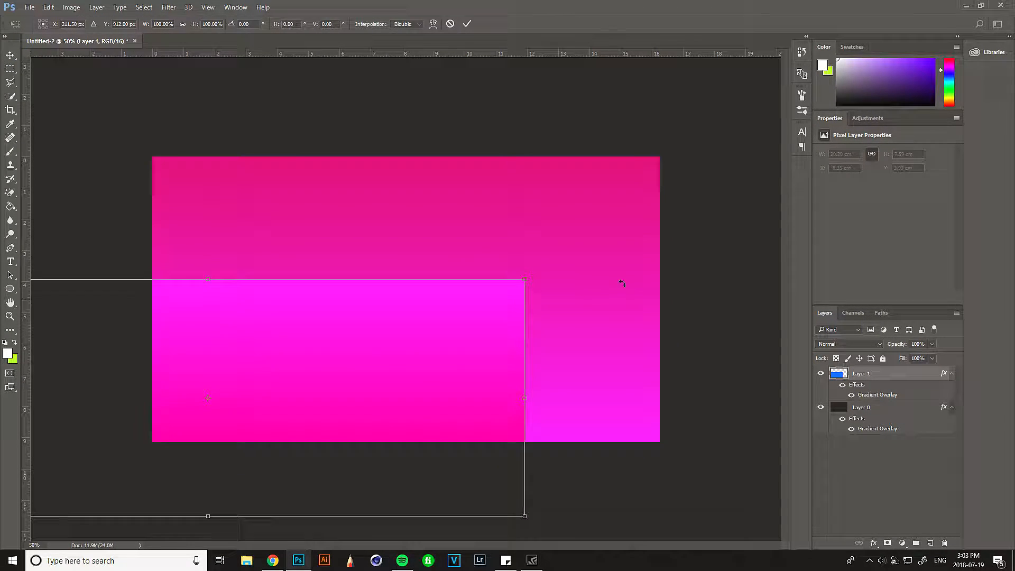
drag(597, 230, 720, 415)
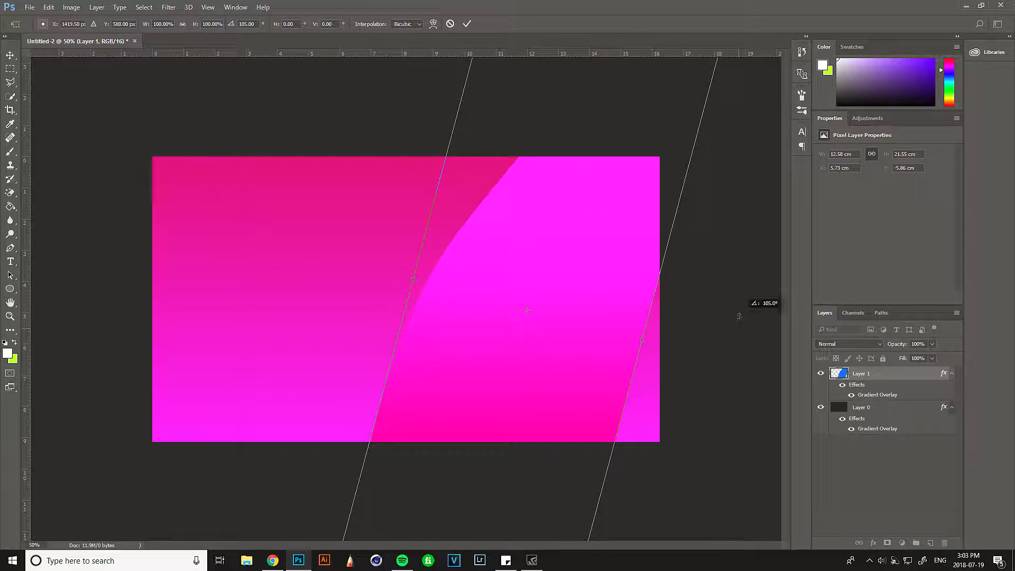
drag(739, 316, 747, 295)
drag(517, 294, 557, 287)
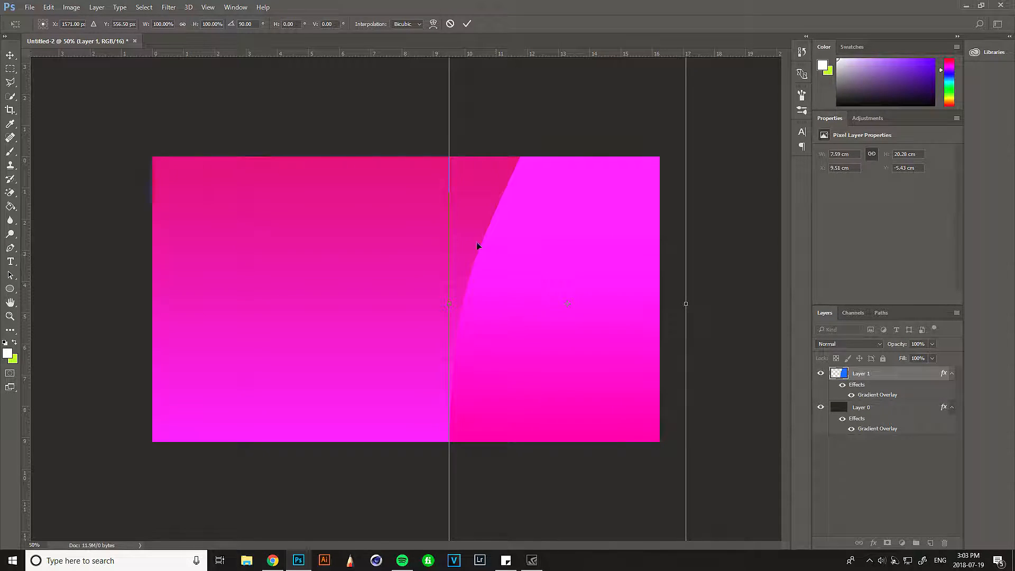
click(468, 23)
- Move the rotated shape to the canvas's horizontal centre and flip it vertically
key(ctrl+minus)
key(ctrl+minus)
key(ctrl+minus)
drag(471, 294, 418, 293)
key(ctrl+t)
right_click(437, 308)
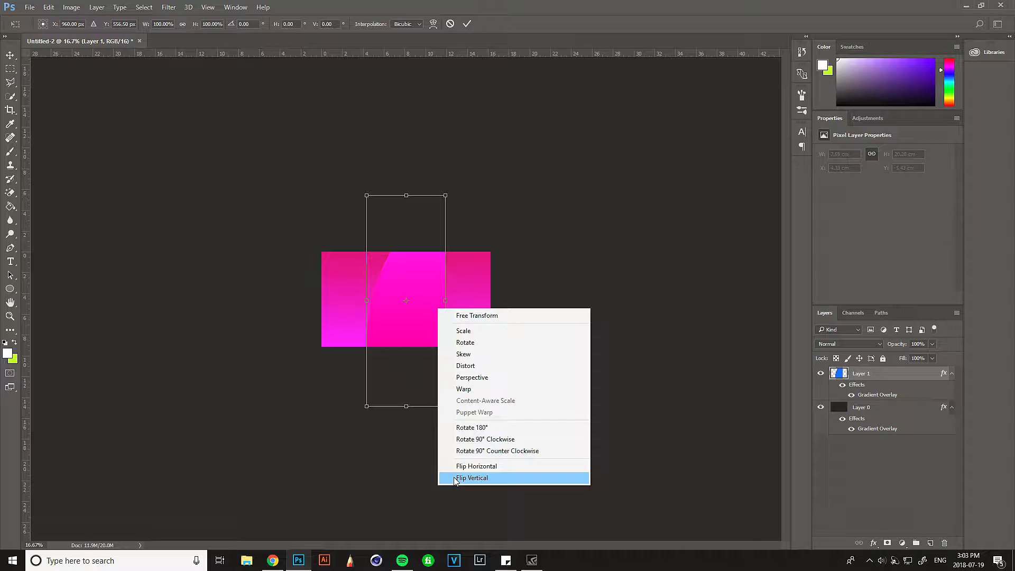
click(455, 478)
drag(492, 289, 444, 157)
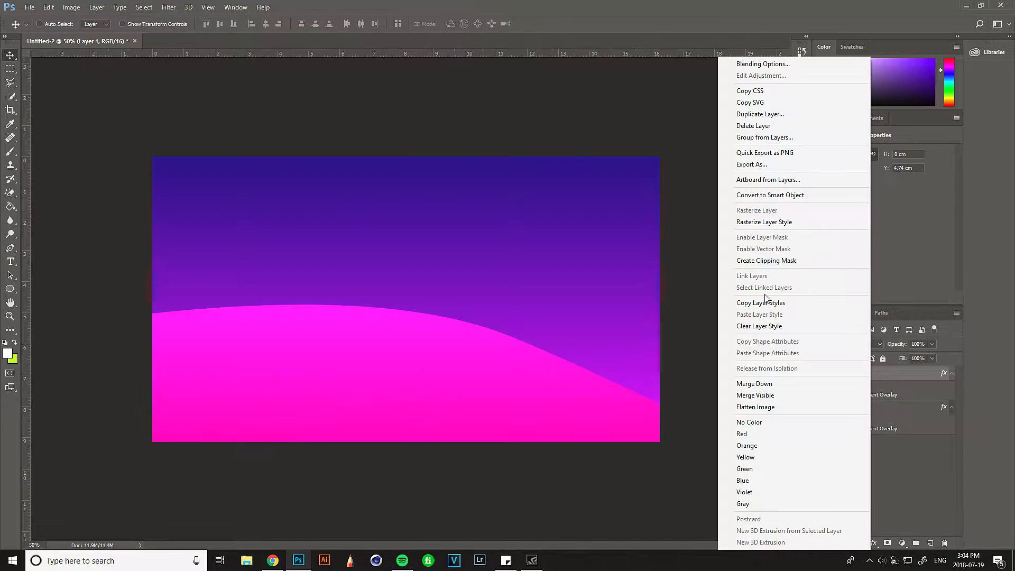
- Clear the layer styles from Layer 1 and Layer 0
click(759, 326)
click(871, 399)
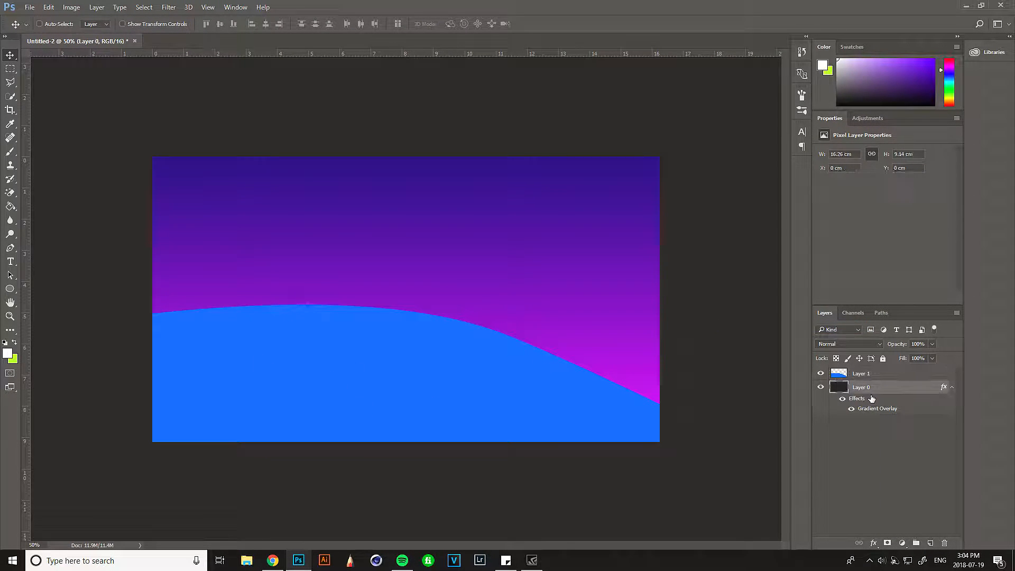
right_click(871, 399)
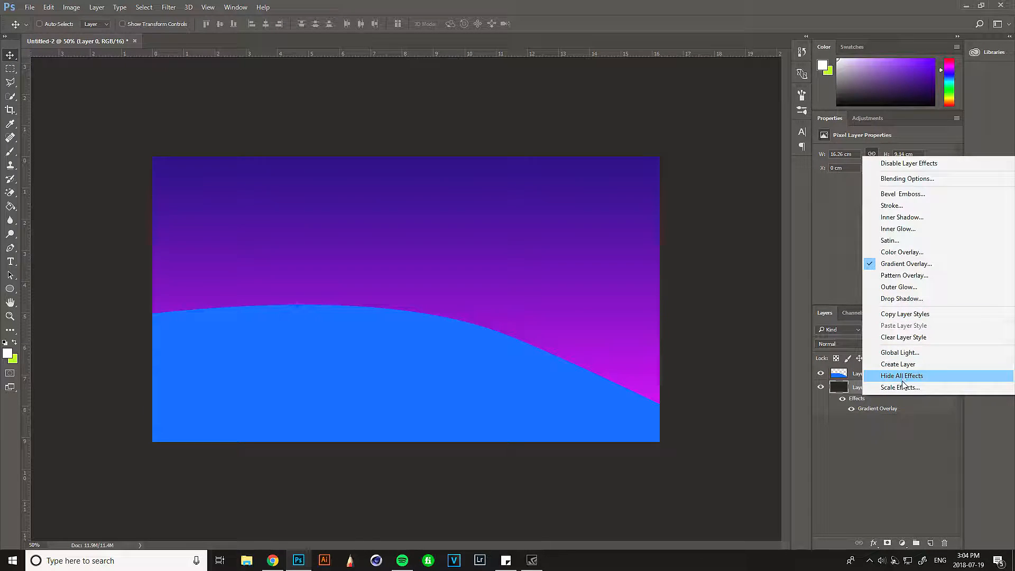
click(909, 341)
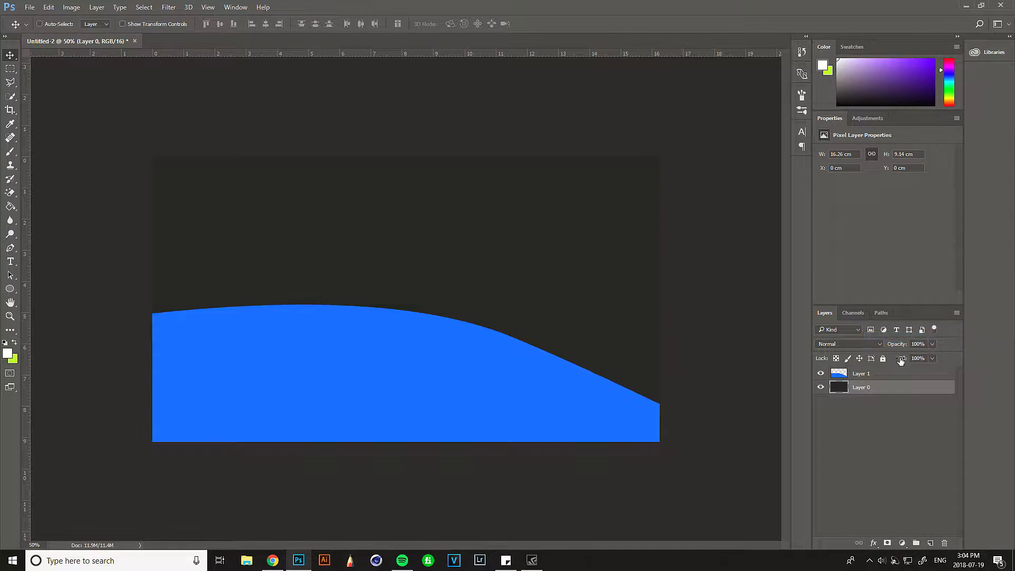
- Move Layer 1's blue wave shape up by about 0.9 cm and add a new layer clipped to it
click(887, 375)
drag(365, 372, 367, 346)
click(930, 543)
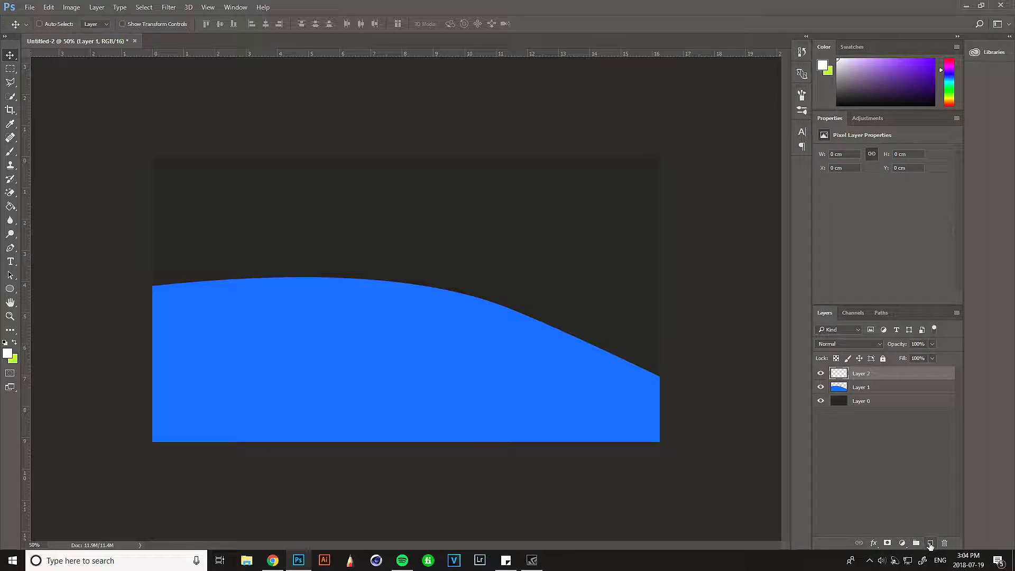
right_click(864, 379)
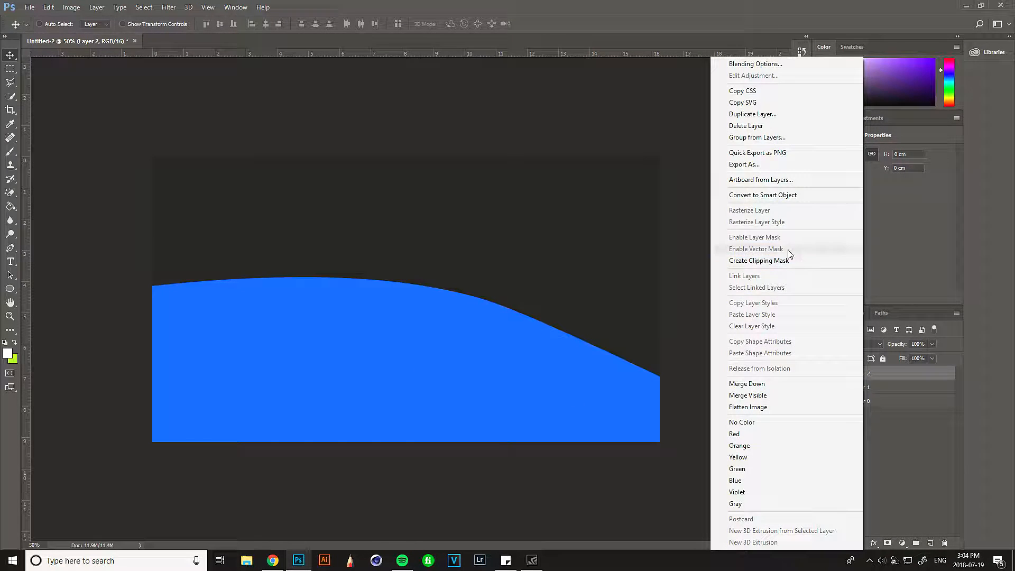
click(809, 262)
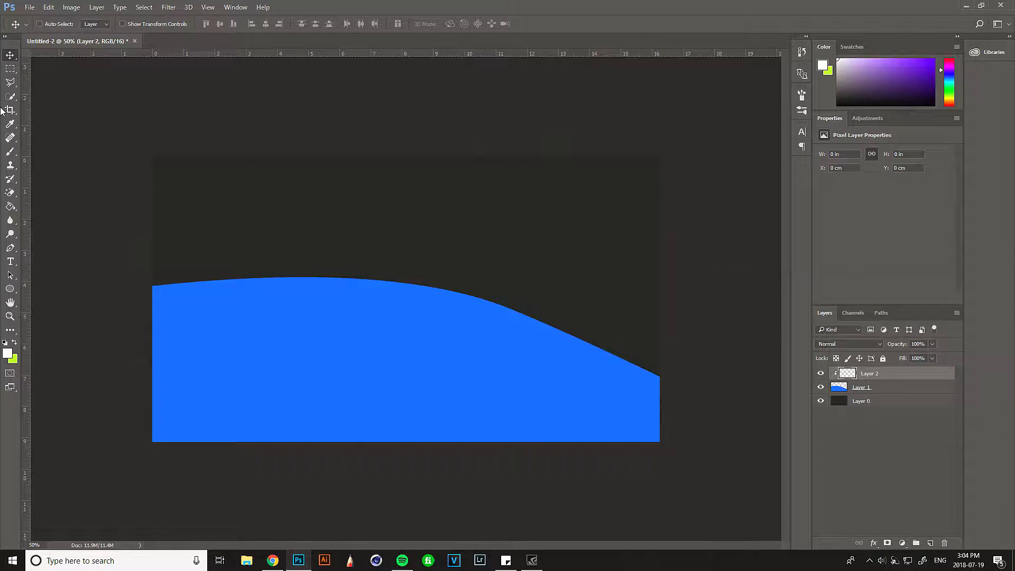
- Try a white glow along the wave's upper edge on Layer 2 using a soft 2300 px brush
click(11, 152)
click(13, 356)
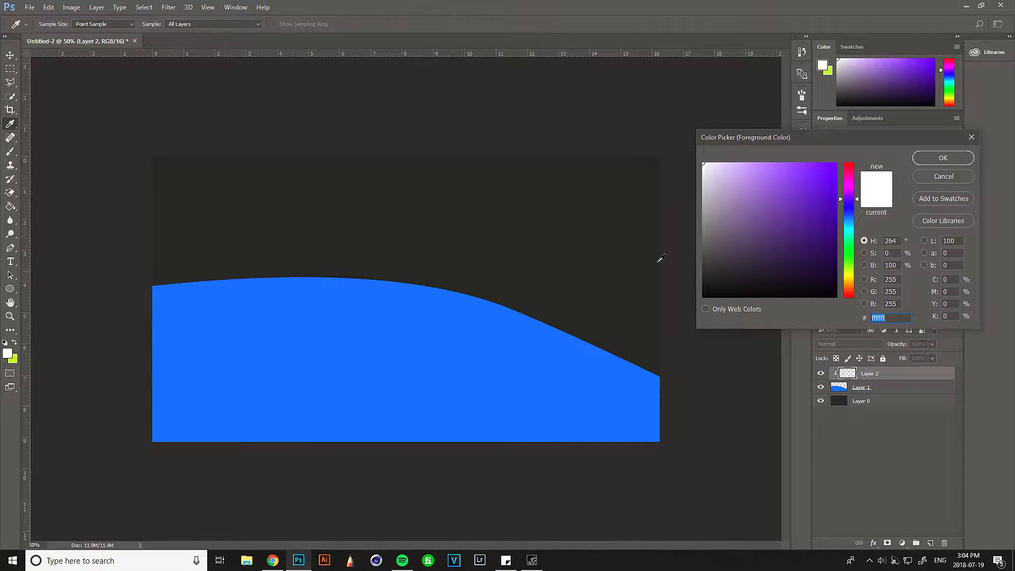
key(Escape)
key(bracketright)
key(bracketright)
key(bracketright)
key(bracketright)
key(bracketright)
key(bracketright)
key(bracketright)
key(bracketright)
key(bracketright)
key(bracketright)
key(bracketright)
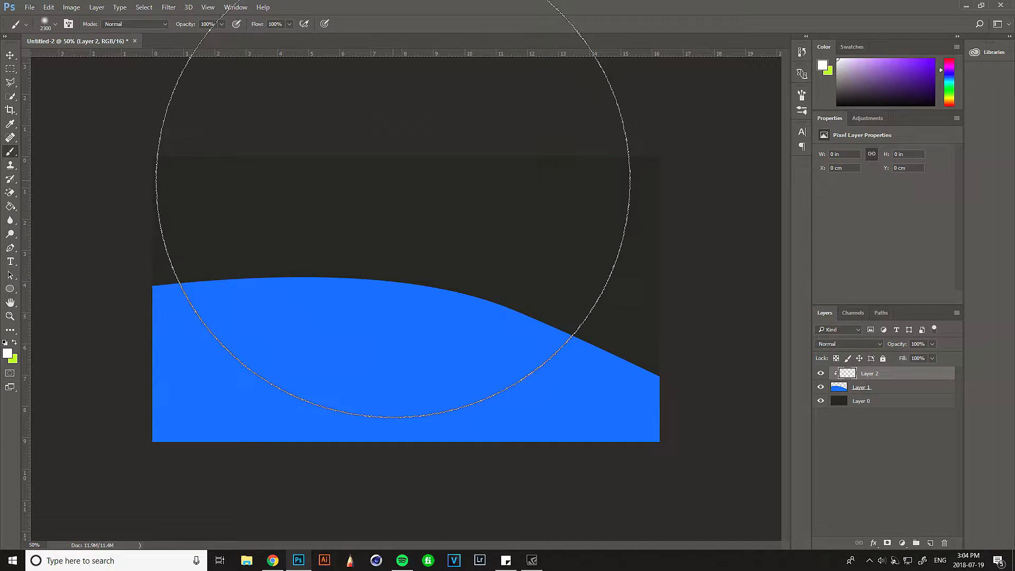
click(391, 185)
click(392, 182)
click(398, 169)
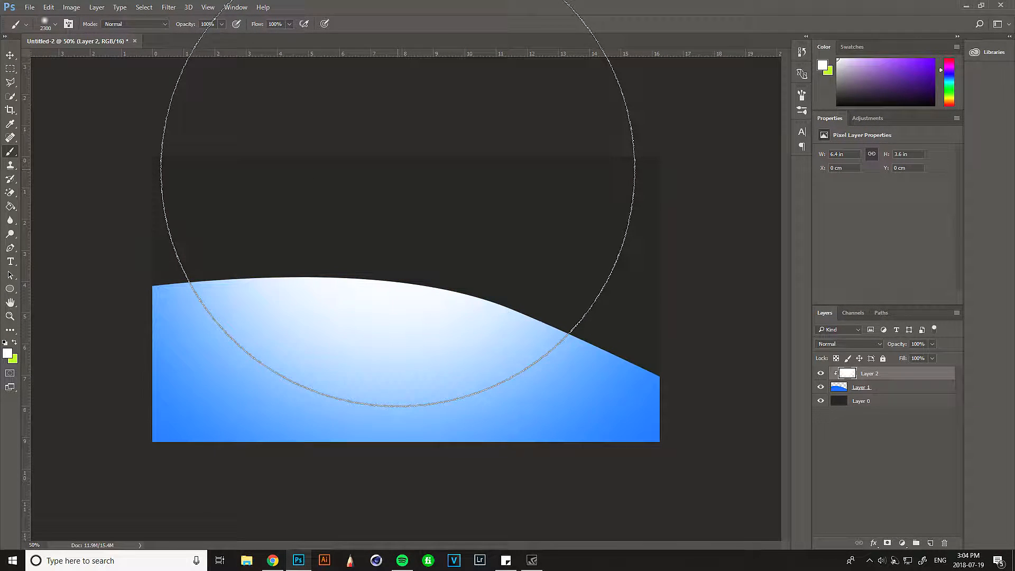
key(ctrl+z)
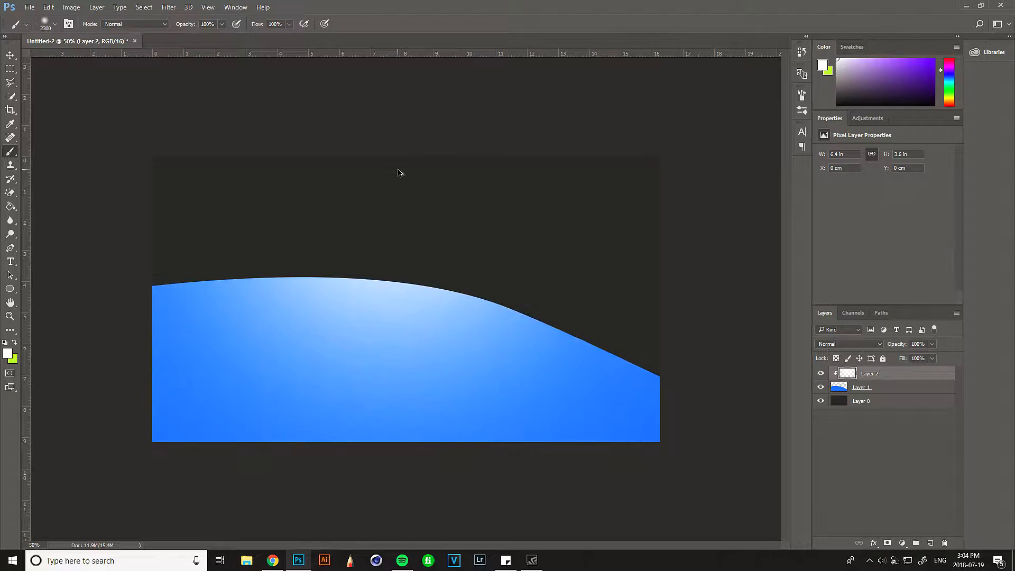
- Try white brush dabs centred above the right and left parts of the wave, and undo them all
key(ctrl+minus)
key(ctrl+minus)
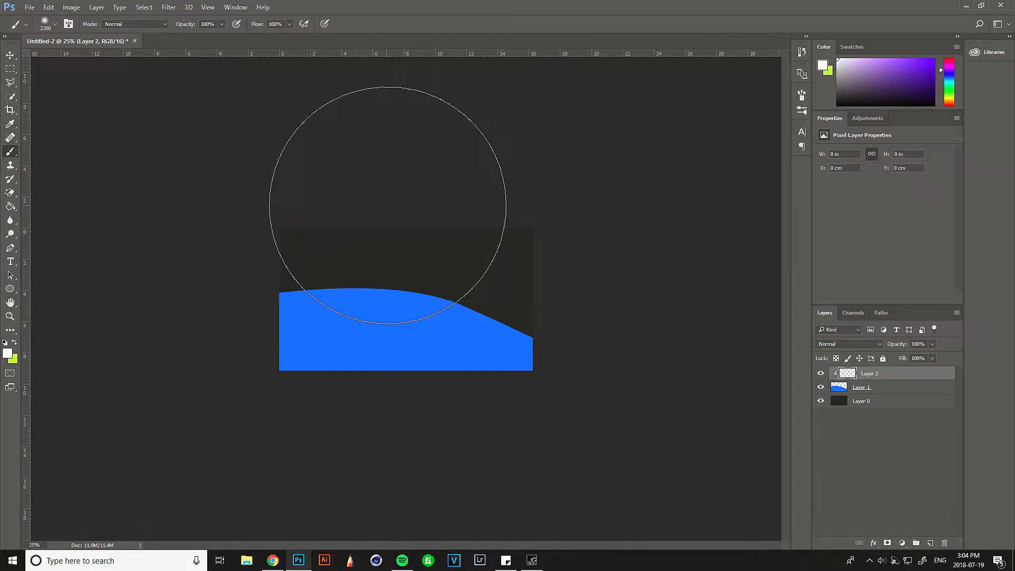
key(ctrl+z)
click(461, 231)
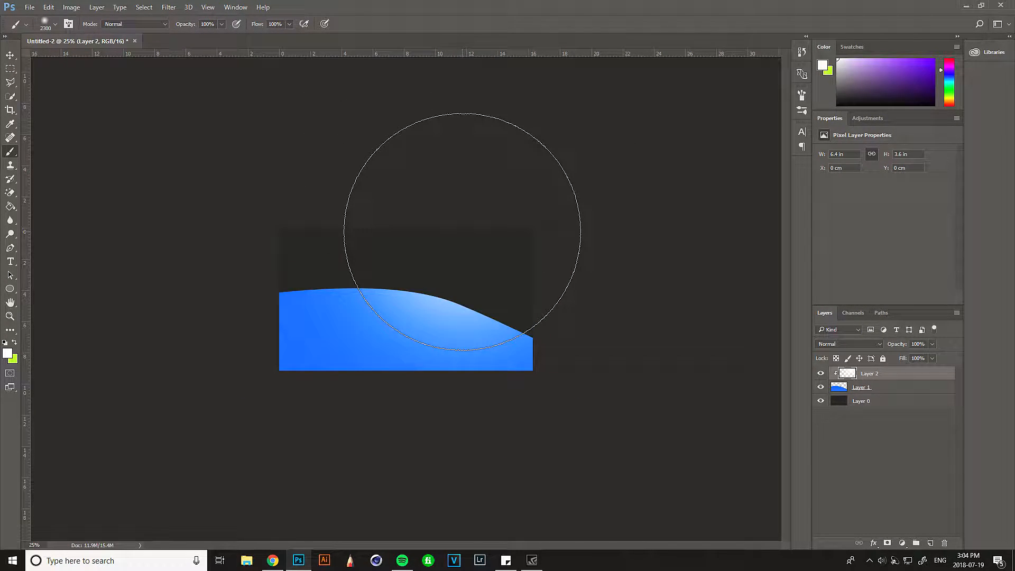
click(461, 232)
key(ctrl+z)
click(462, 232)
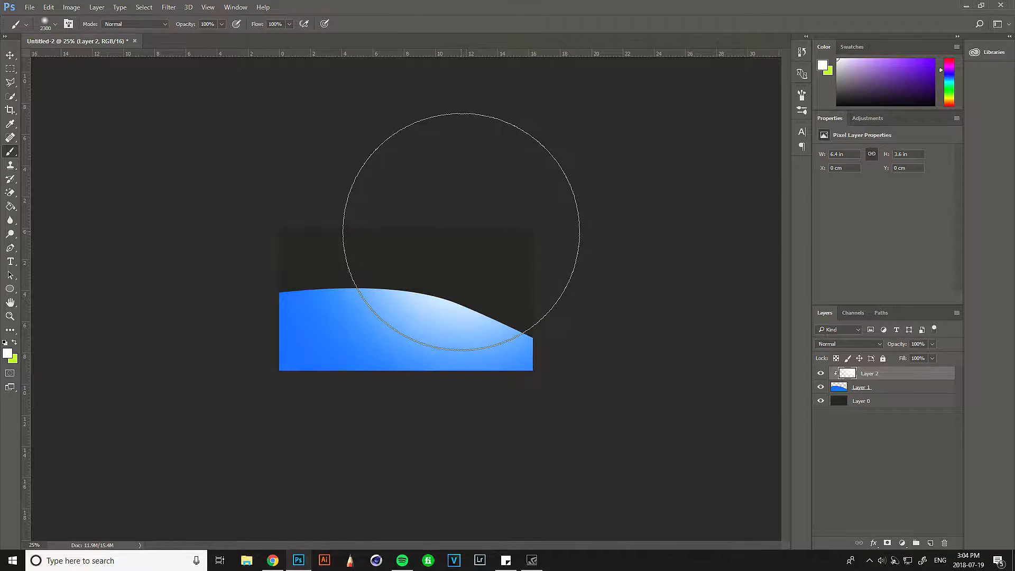
click(373, 225)
click(343, 221)
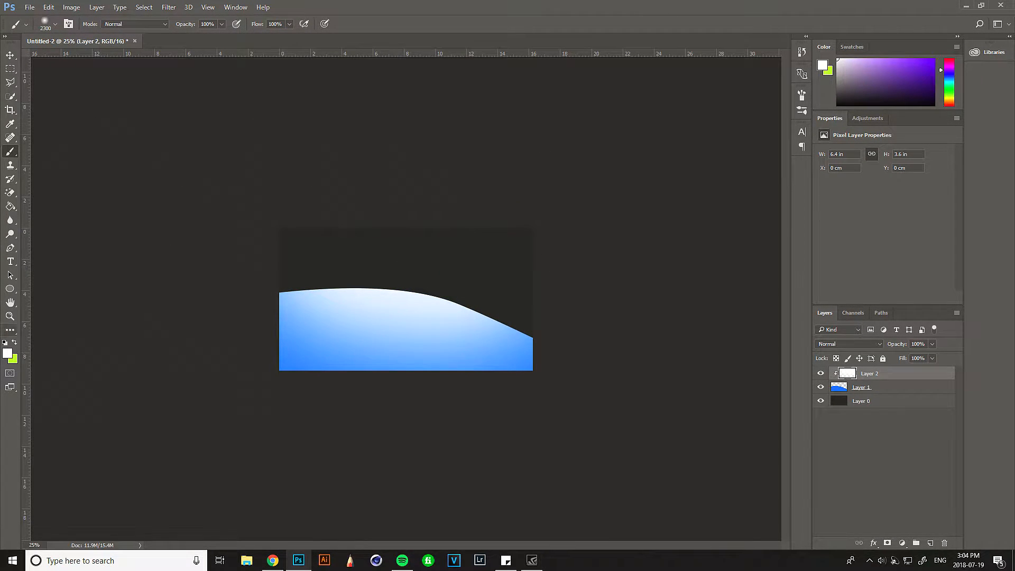
key(ctrl+alt+z)
key(ctrl+alt+z)
key(ctrl+alt+z)
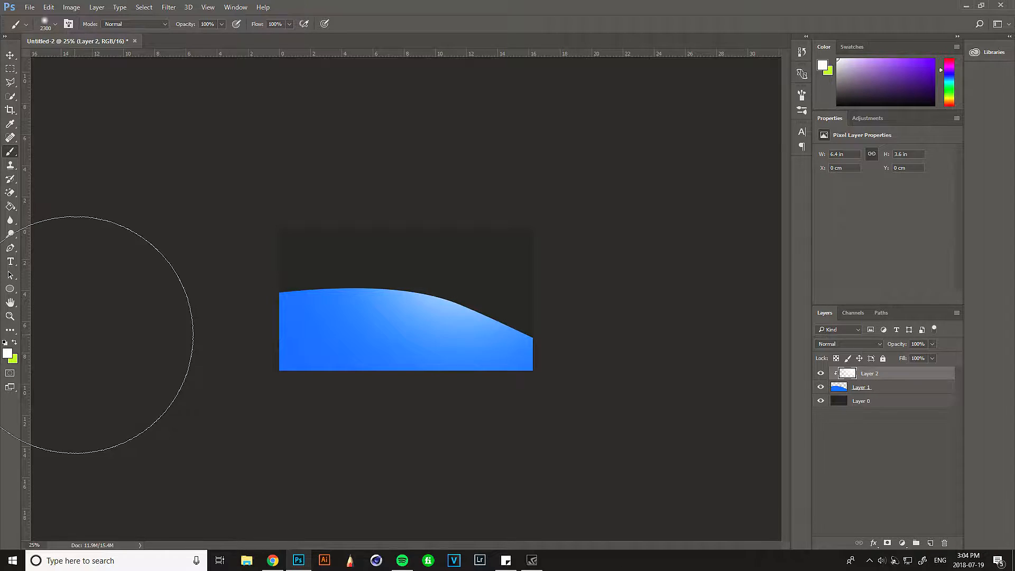
key(ctrl+alt+z)
- Try a soft dab of lighter blue above the wave on Layer 2 and undo it
click(8, 353)
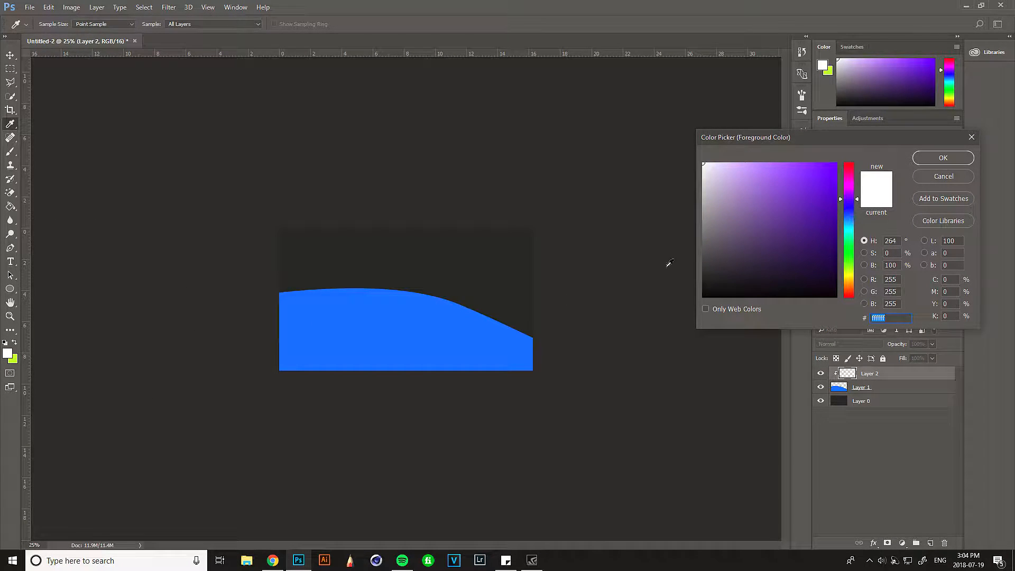
click(449, 311)
click(943, 158)
key(b)
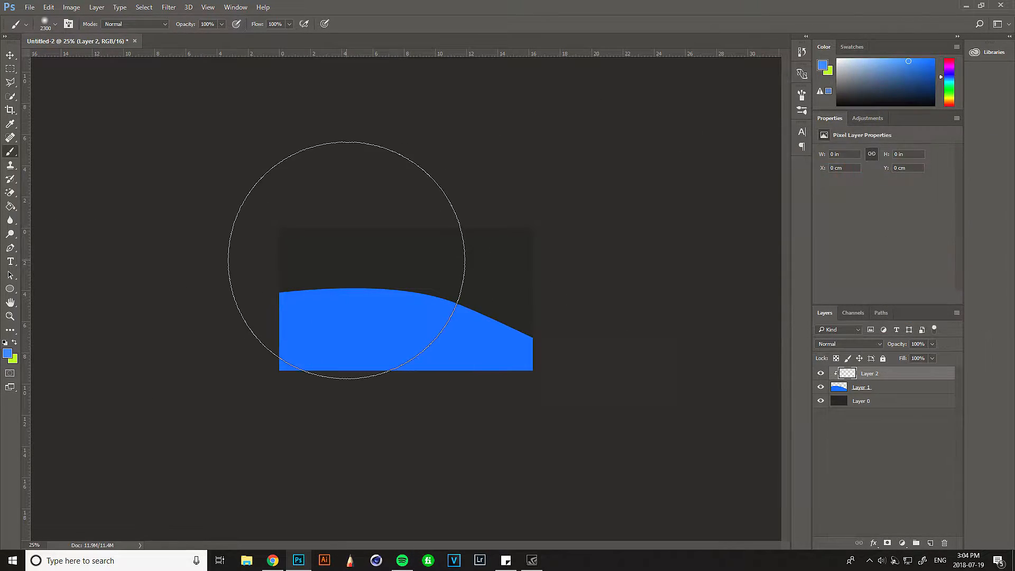
click(402, 231)
key(ctrl+z)
- Choose a dark navy foreground colour and shade the wave's upper edge on Layer 2 with a soft 1700 px brush
click(7, 355)
drag(774, 173, 747, 162)
drag(747, 162, 741, 161)
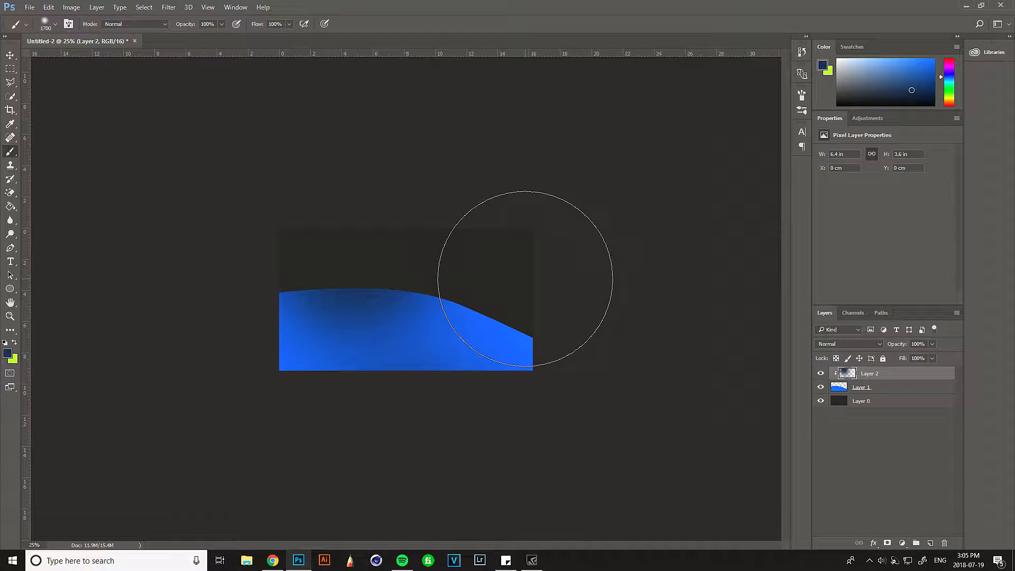
click(524, 295)
click(523, 294)
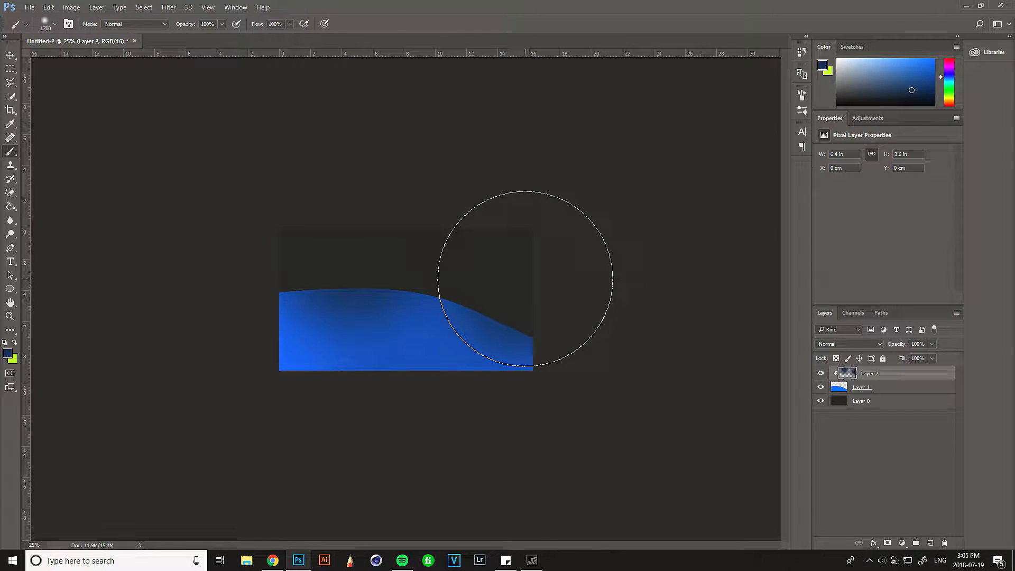
- Try out different blending modes on Layer 2, including Exclusion
mouse_move(888, 348)
mouse_down()
mouse_move(873, 350)
mouse_move(943, 337)
mouse_up()
click(848, 343)
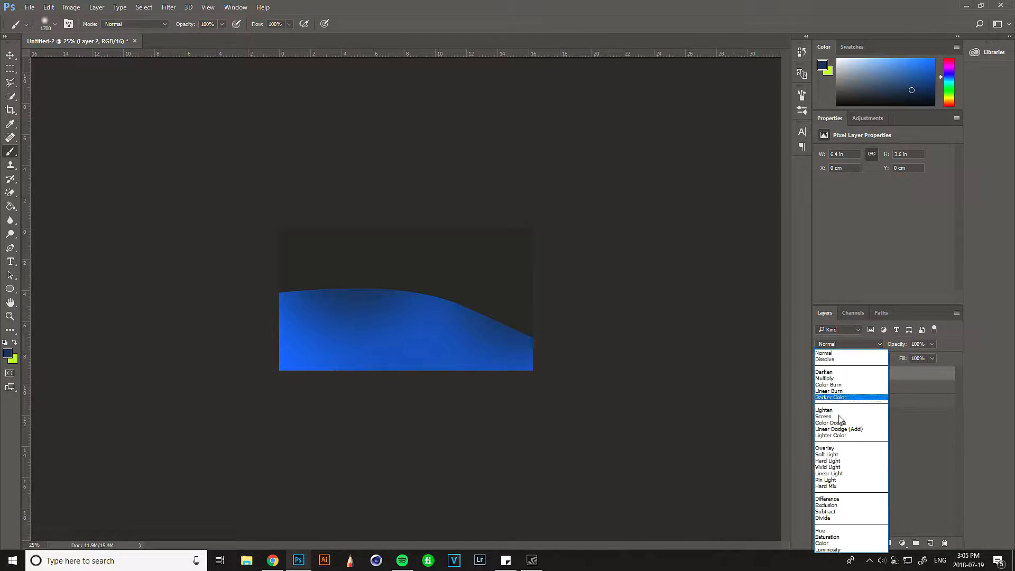
click(830, 459)
key(Down)
key(Down)
key(Down)
key(Down)
key(Down)
key(Down)
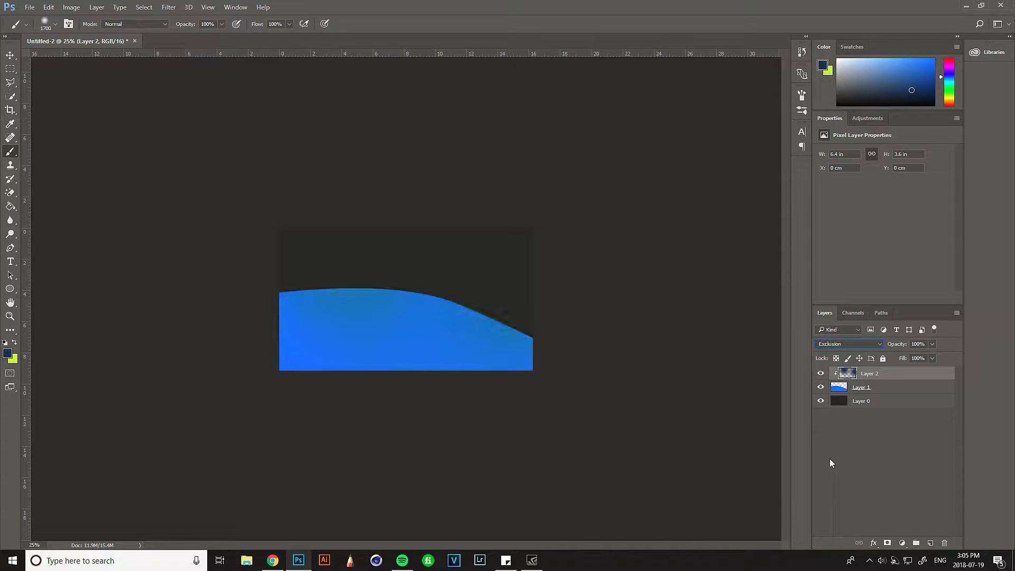
key(Down)
key(Up)
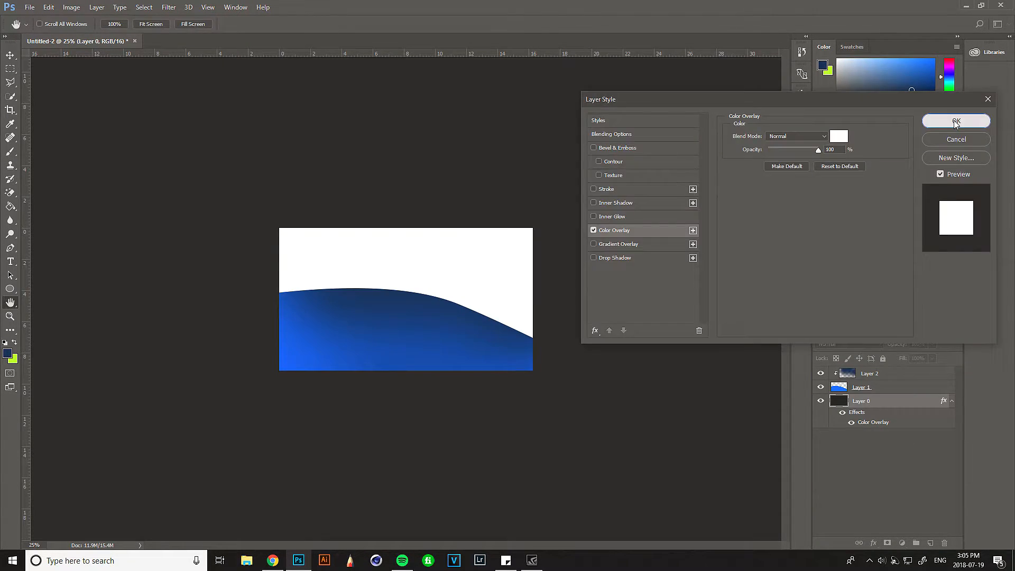
key(Return)
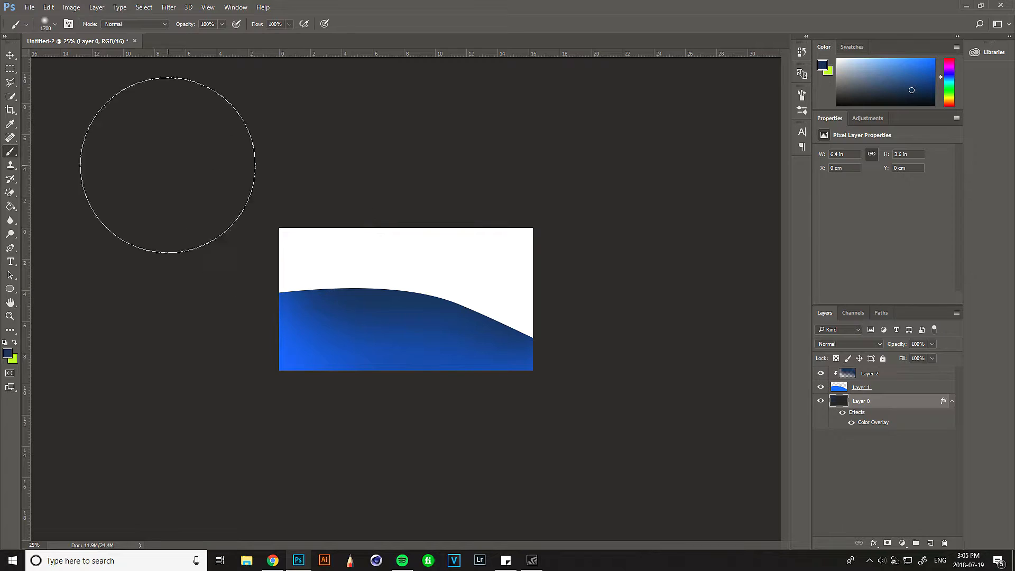
- Reduce the scale of the wave's logo pattern fill to 122%
click(10, 54)
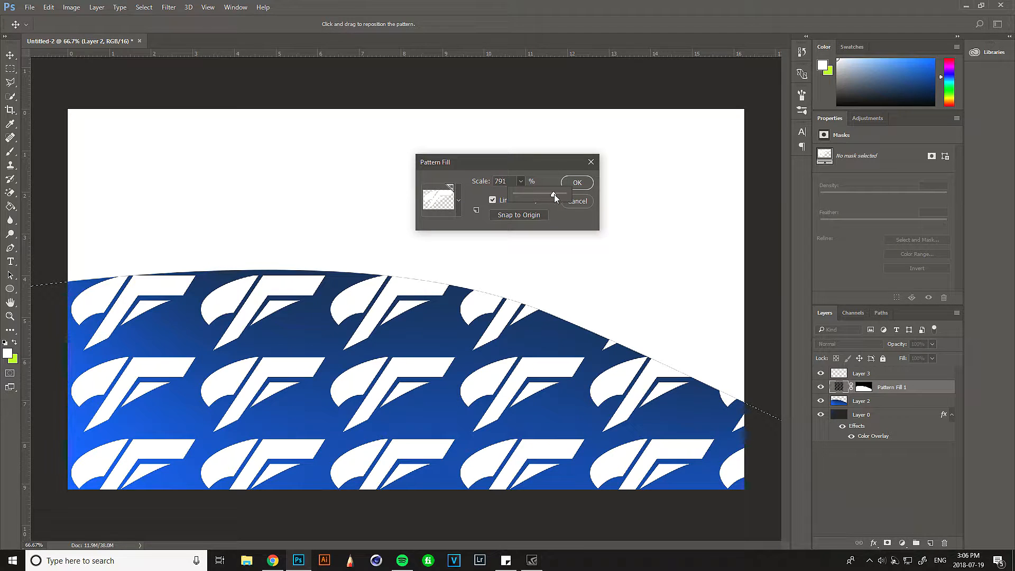
drag(554, 194, 521, 192)
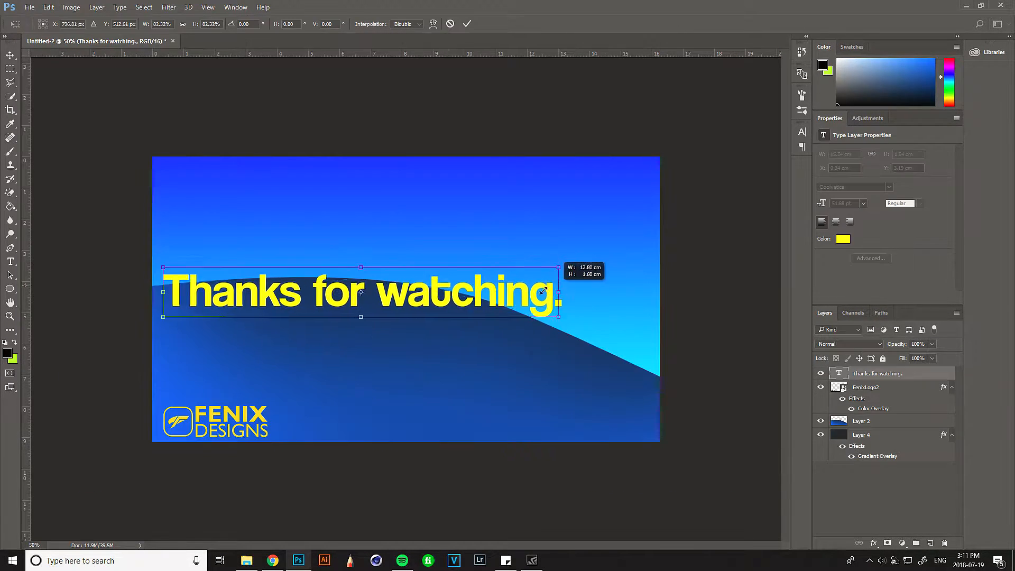
- Finish the "Thanks for watching." text and position it at the centre of the canvas
drag(434, 291, 486, 295)
click(467, 25)
drag(419, 283, 413, 294)
- Shrink the FenixLogo2 logo to about 2.69 × 0.8 cm and place it close to the canvas's lower-left corner
click(853, 389)
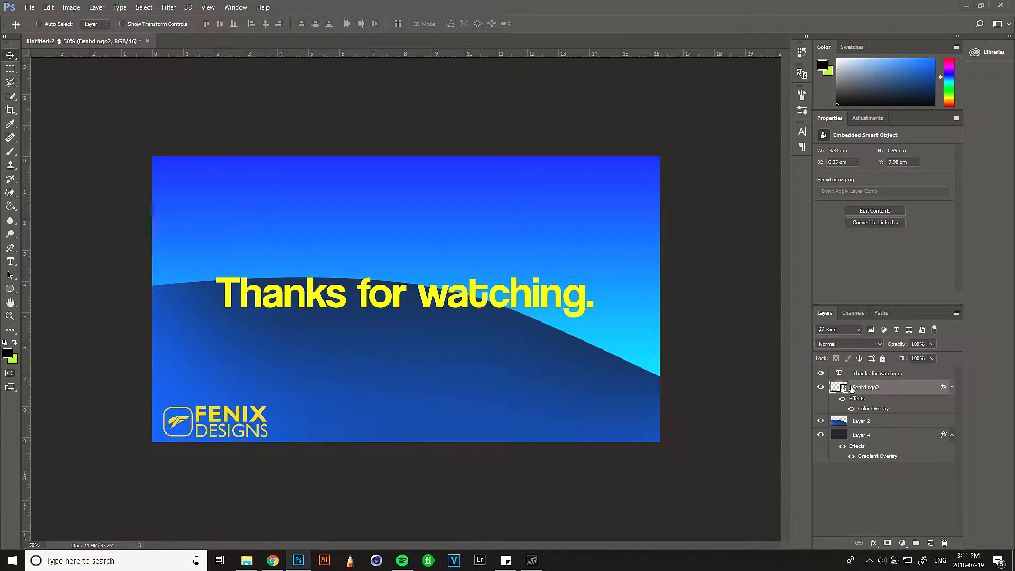
key(ctrl+t)
drag(274, 402, 236, 419)
click(361, 23)
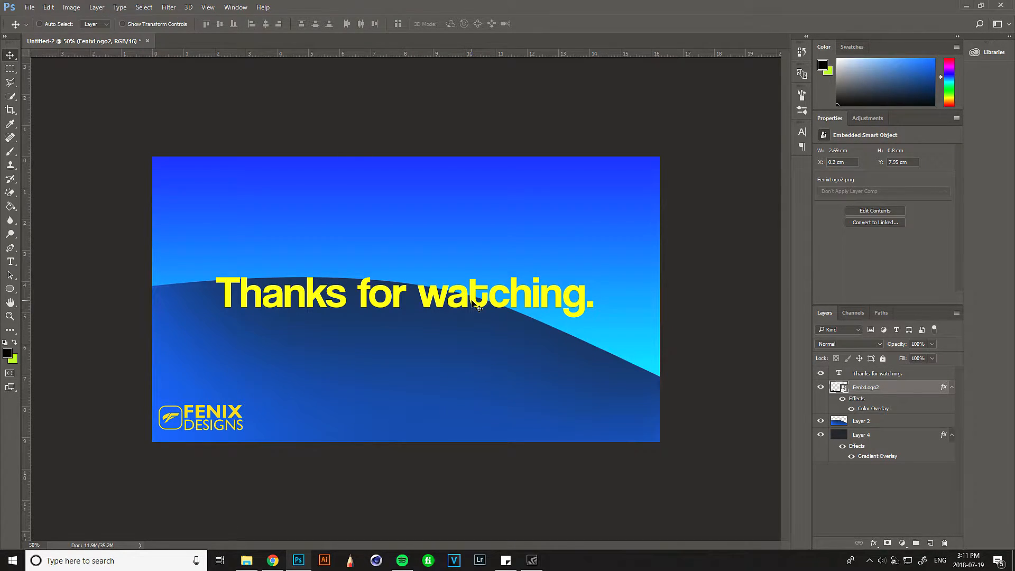